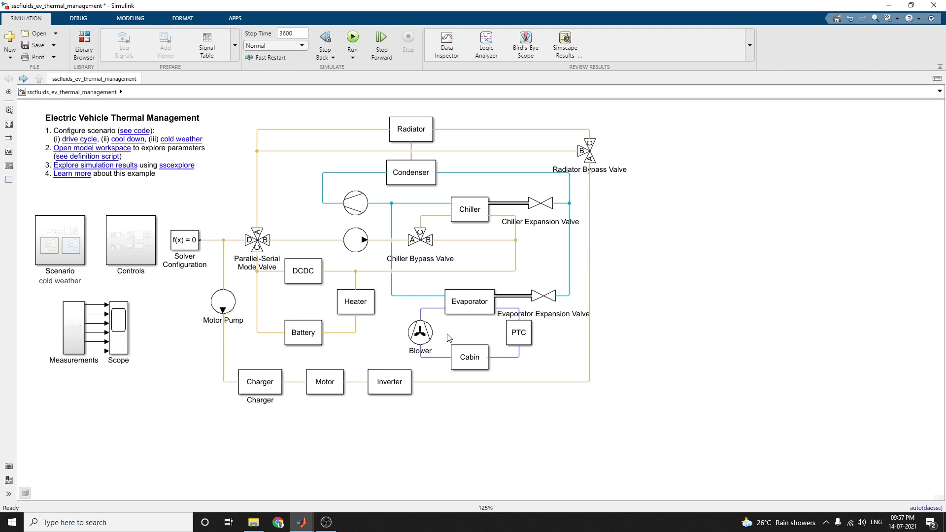
Open the Scenario subsystem from the top-level thermal management model for a closer look at its contents.
left_click_drag(457, 342, 491, 367)
left_click(632, 405)
left_click(69, 250)
double_click(68, 247)
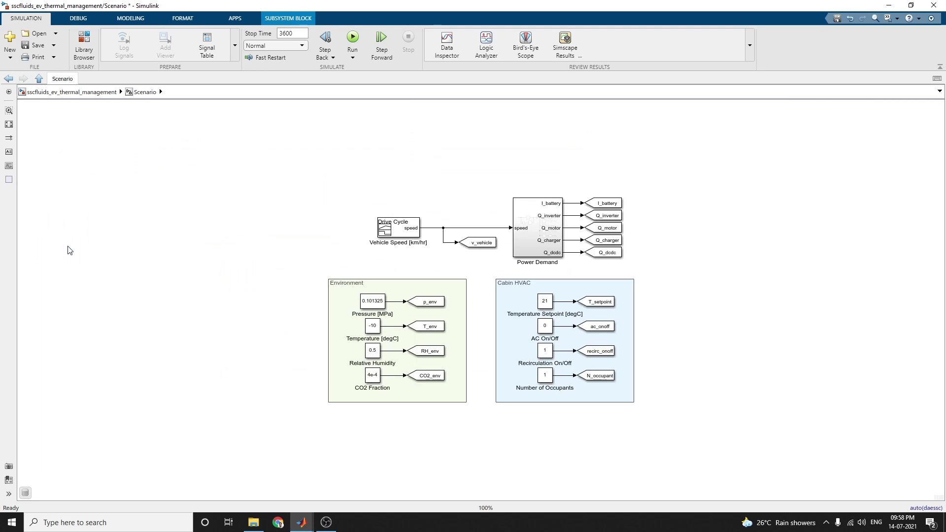
left_click(69, 250)
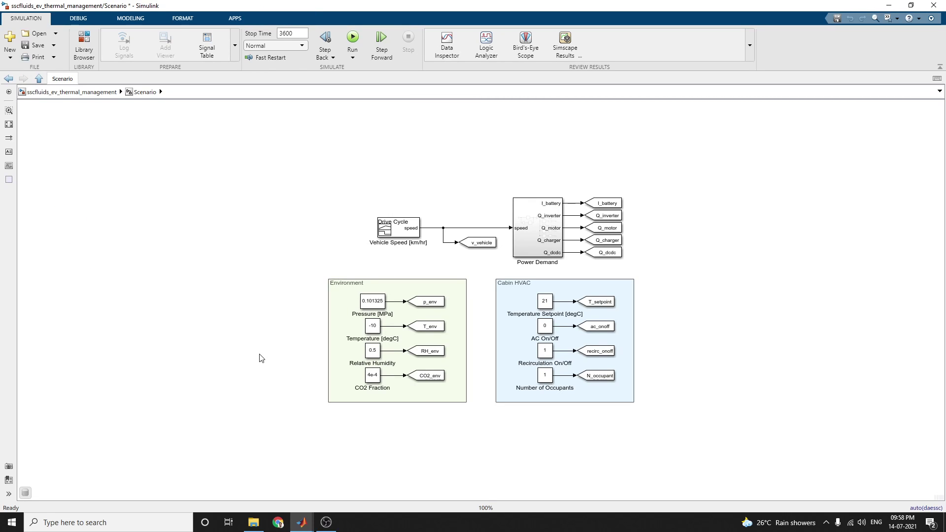
key("ctrl+plus")
key("ctrl+plus")
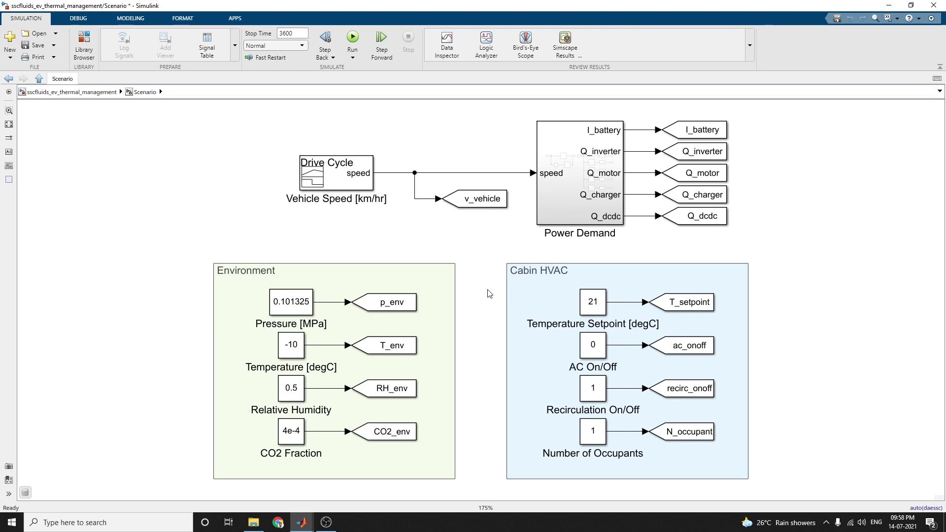
Examine the Environment inputs and the Cabin HVAC inputs defined in the Scenario subsystem.
left_click(304, 323)
left_click(440, 333)
left_click(591, 316)
left_click(769, 238)
left_click(384, 389)
left_click(392, 322)
left_click(301, 378)
left_click(311, 444)
left_click(596, 340)
Open the Vehicle Speed drive cycle signal, enlarge its plot to examine the speed profile, and close it.
left_click(343, 185)
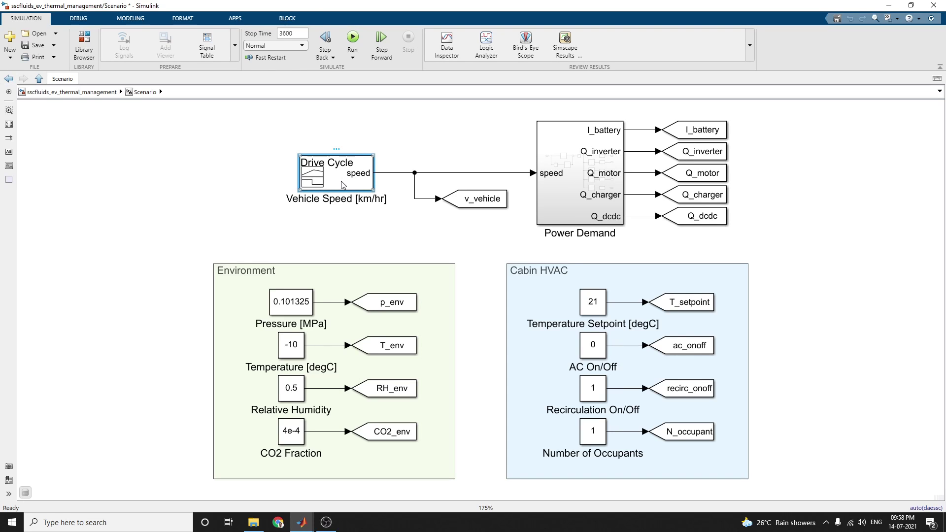
double_click(344, 185)
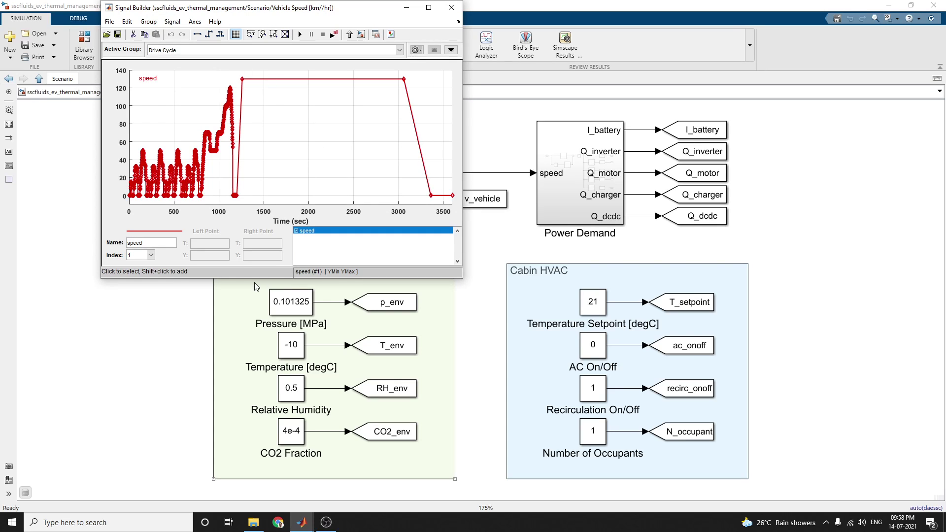
left_click_drag(254, 281, 254, 389)
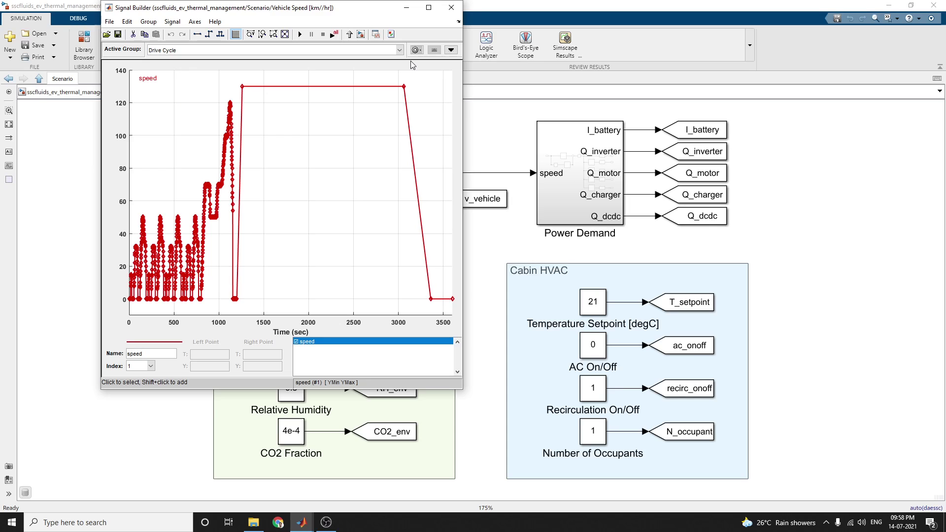
left_click(445, 10)
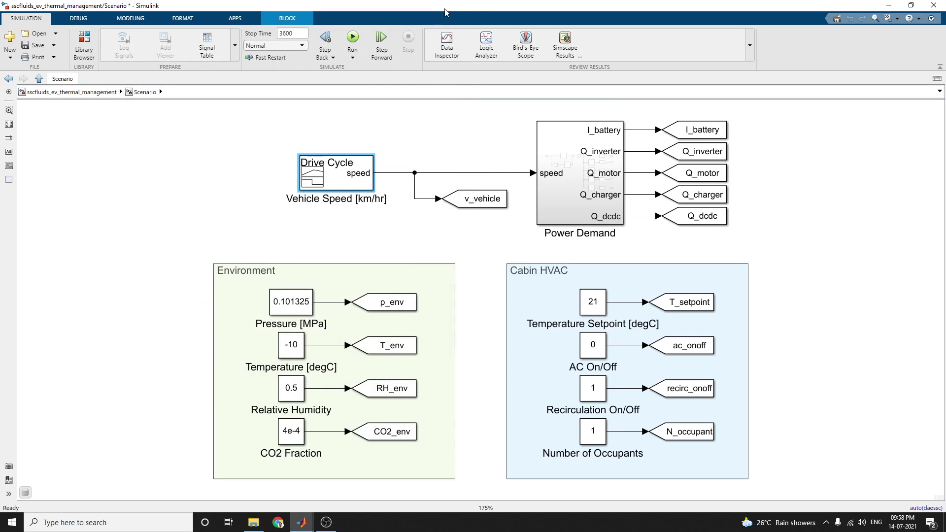
Examine the heat versus current lookup tables inside the Power Demand subsystem and return to the top-level model.
left_click(552, 180)
double_click(553, 183)
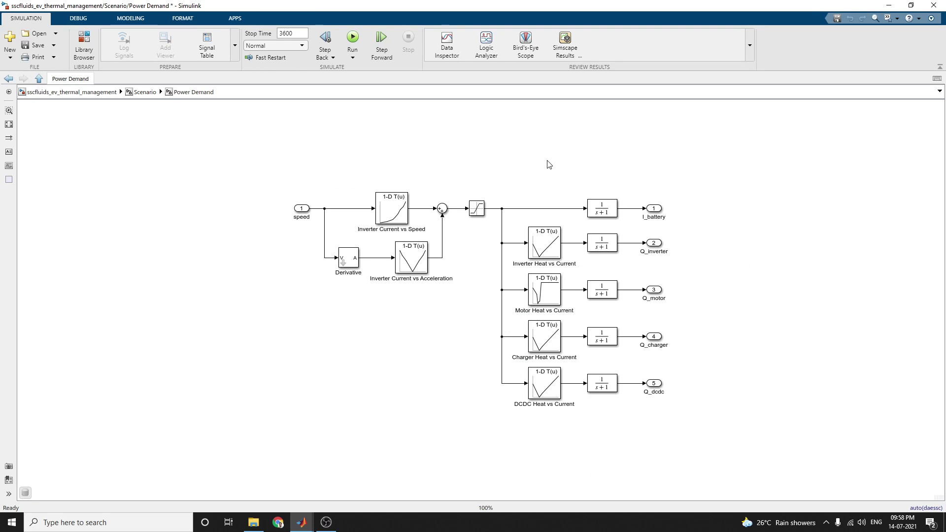
key("ctrl+plus")
key("ctrl+plus")
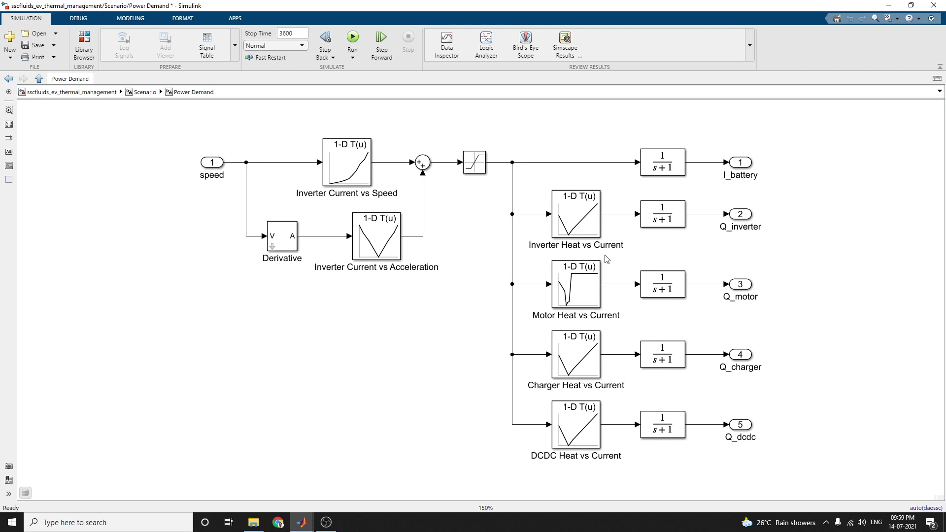
left_click(554, 220)
left_click(547, 218)
left_click(568, 302)
left_click(573, 375)
left_click(579, 443)
left_click(441, 318)
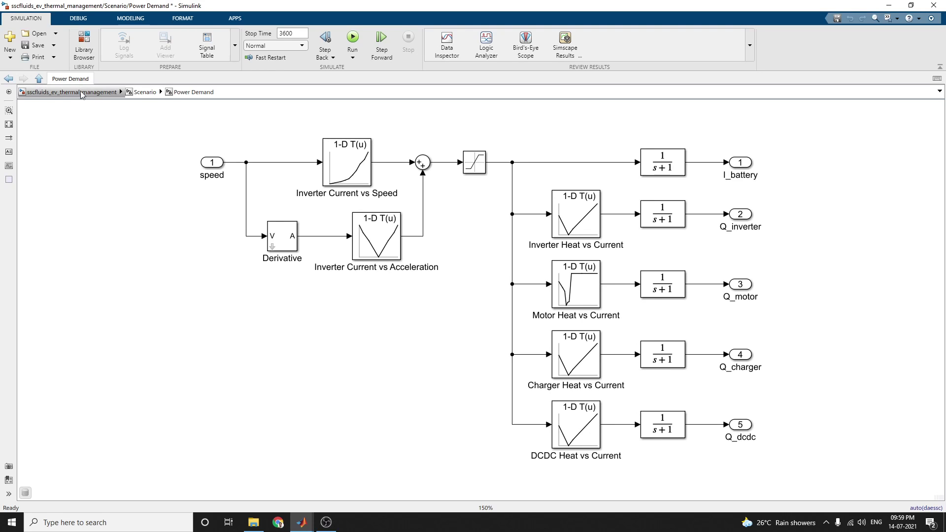
left_click(9, 79)
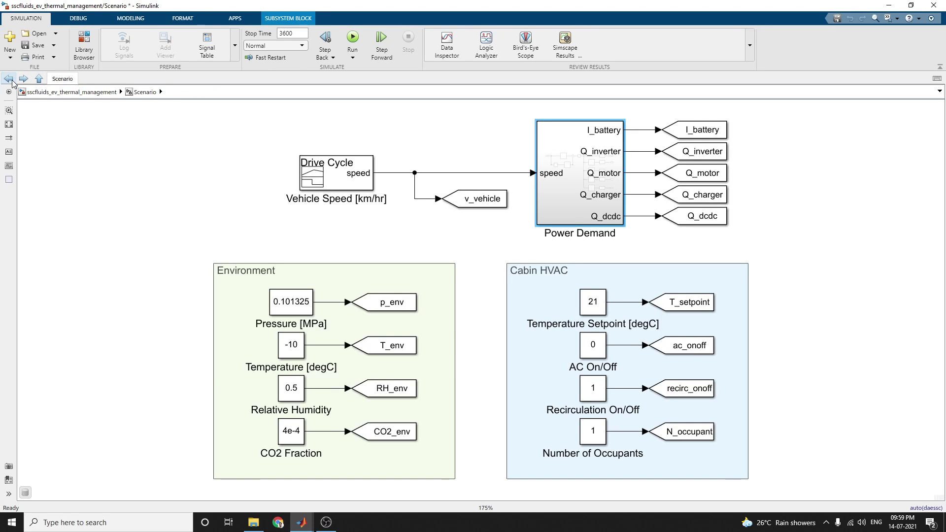
left_click(10, 79)
Open the Controls subsystem and examine its fan, cabin air, coolant loop and compressor control blocks.
double_click(140, 241)
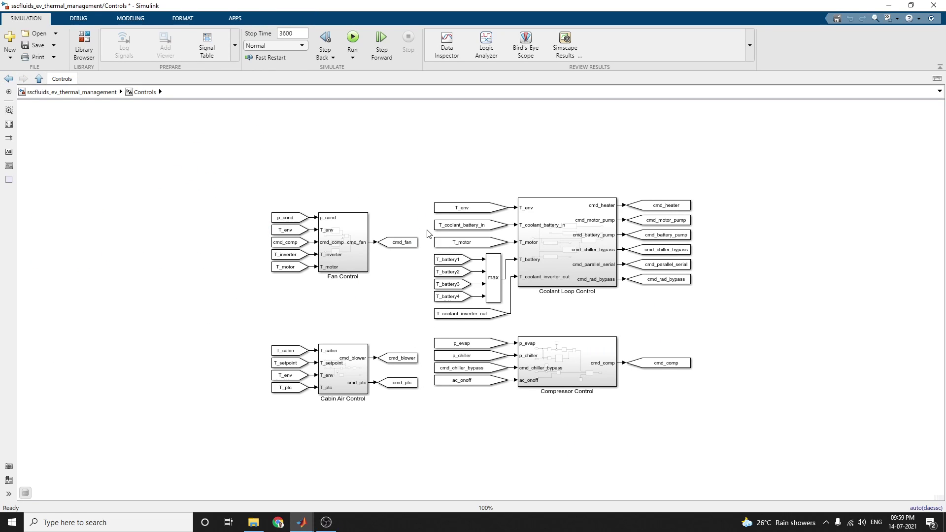
key("ctrl+plus")
key("ctrl+plus")
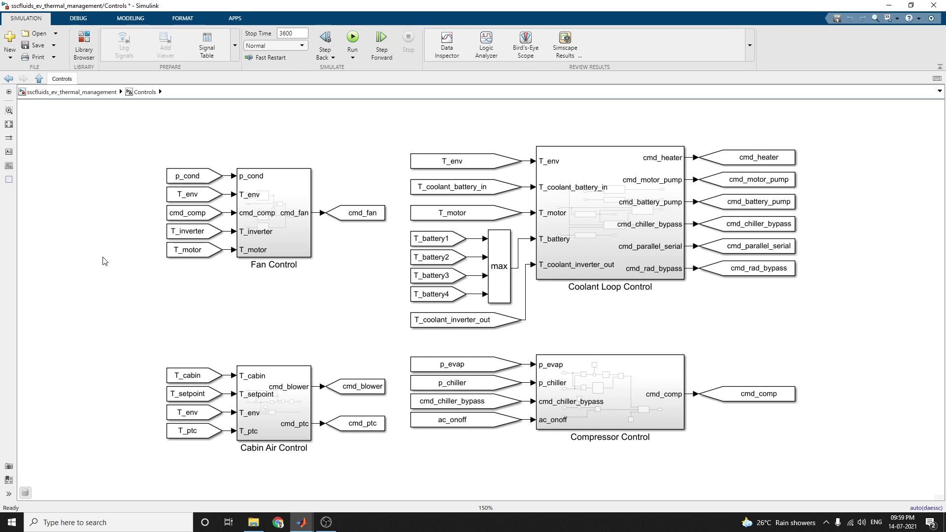
left_click(310, 224)
left_click(626, 433)
left_click(461, 474)
Inspect the condenser, inverter and motor requirements inside Fan Control and return to the top-level model.
double_click(256, 239)
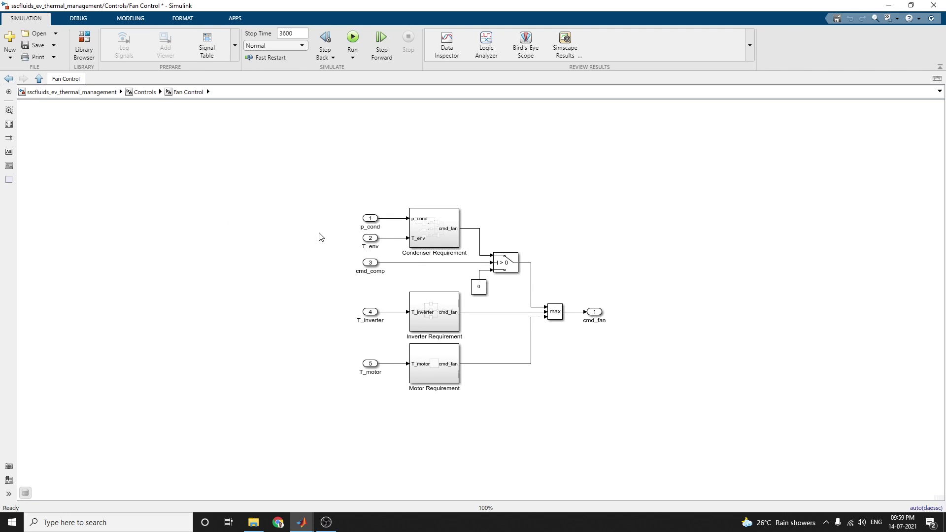
scroll(321, 237, "up", 3)
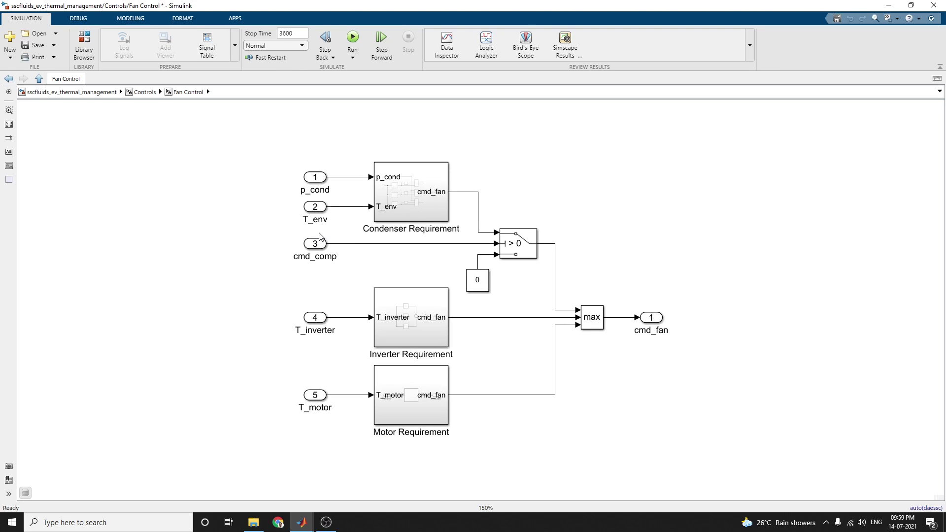
left_click(4, 81)
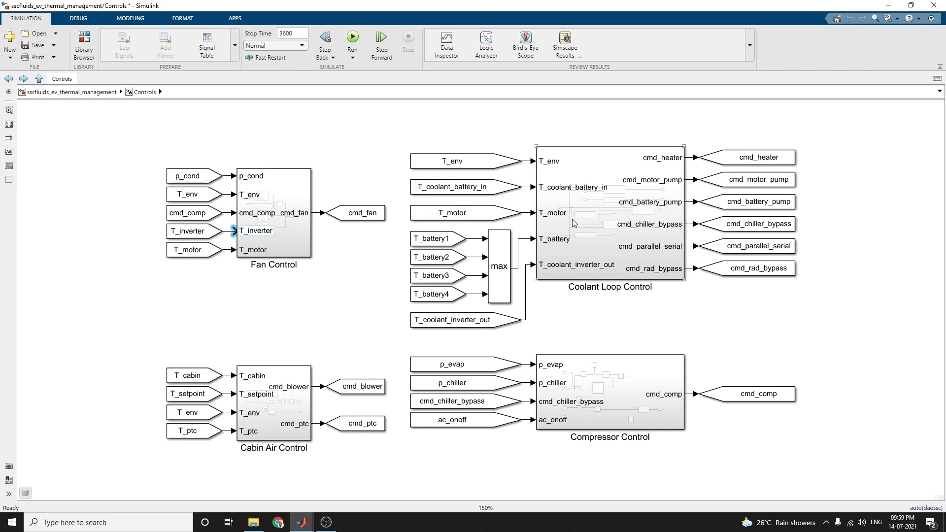
left_click(9, 78)
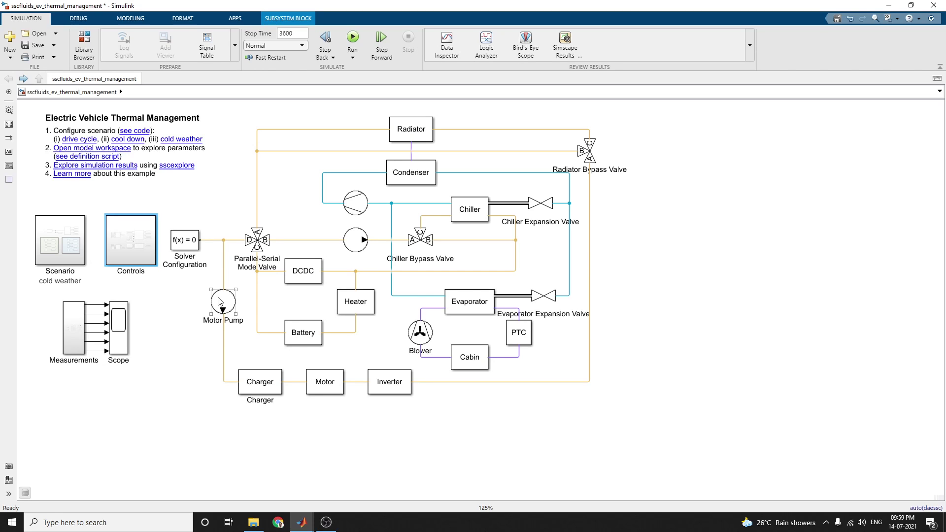
Open the Parallel-Serial Mode Valve subsystem and read its notes on the parallel and serial flow paths.
double_click(260, 249)
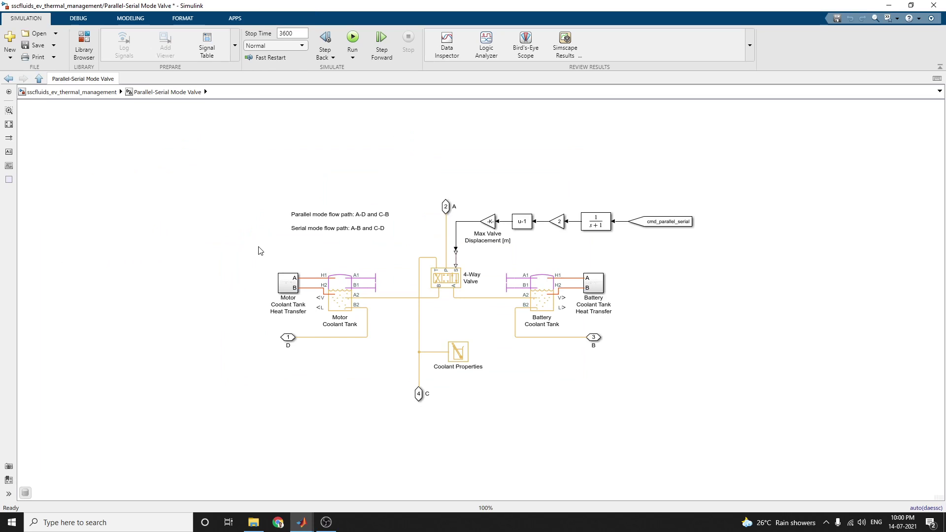
key("space")
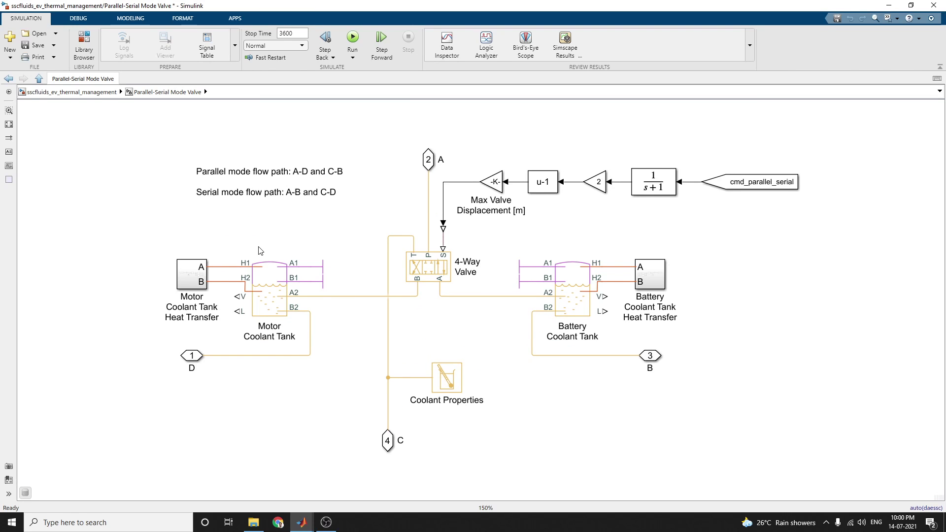
key("ctrl+plus")
left_click(265, 157)
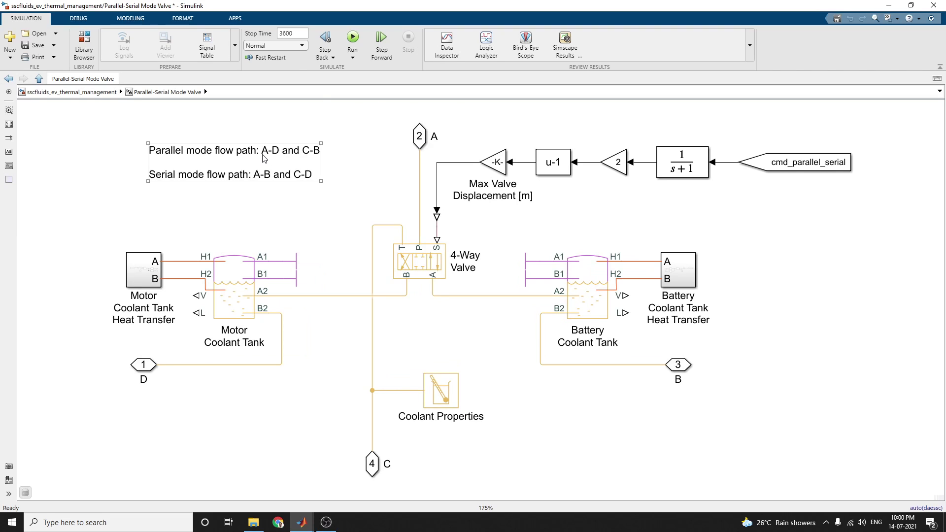
left_click(330, 169)
left_click(290, 163)
left_click(202, 202)
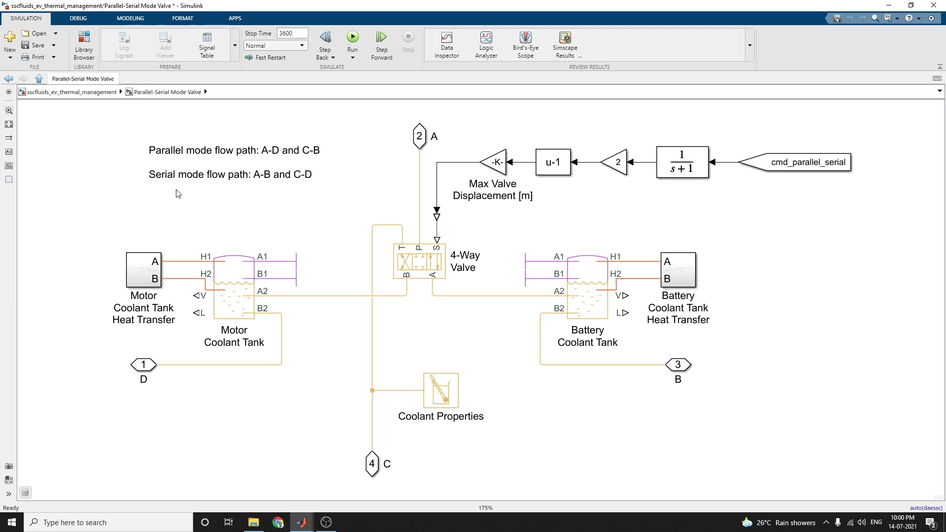
left_click(241, 180)
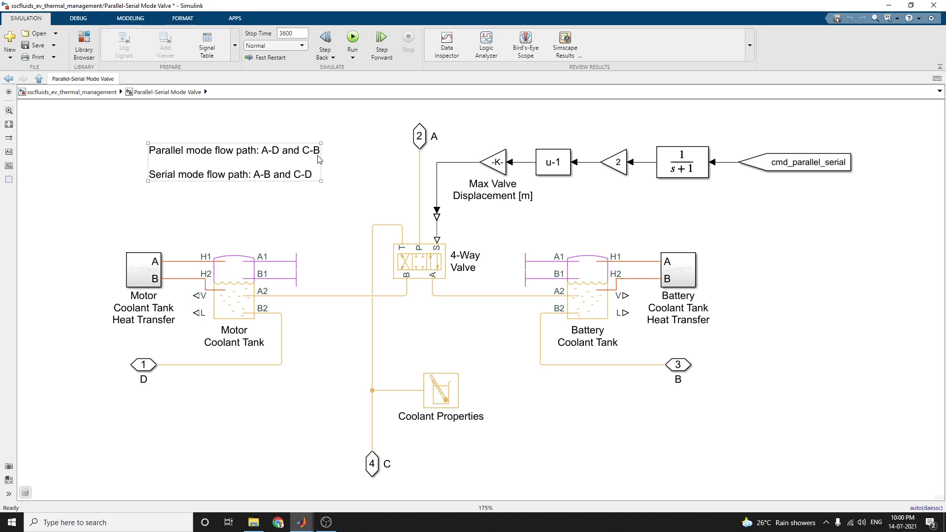
Trace the flow paths between the 4-Way Valve, the coolant tanks and ports A to D, and return to the top-level model.
left_click(387, 185)
left_click(609, 270)
left_click(468, 371)
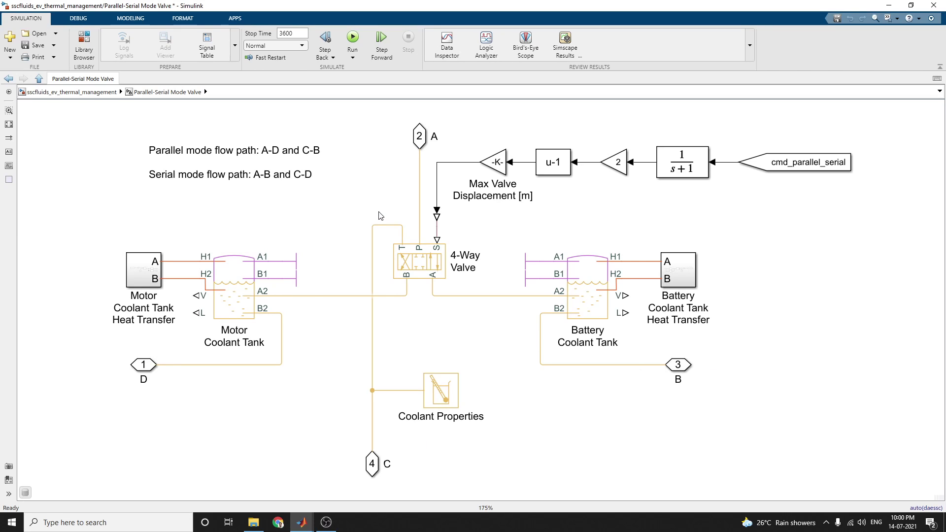
left_click(141, 366)
left_click(626, 387)
left_click(681, 367)
left_click(168, 405)
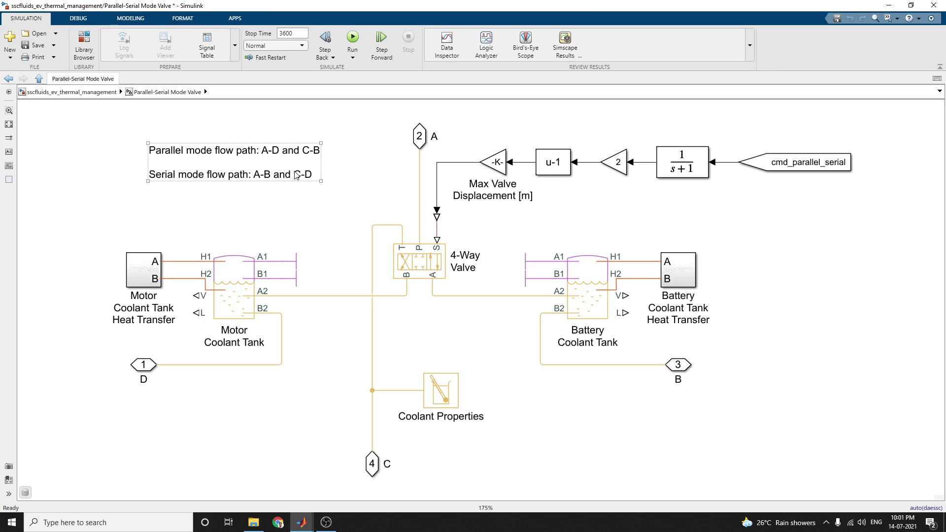
left_click(8, 79)
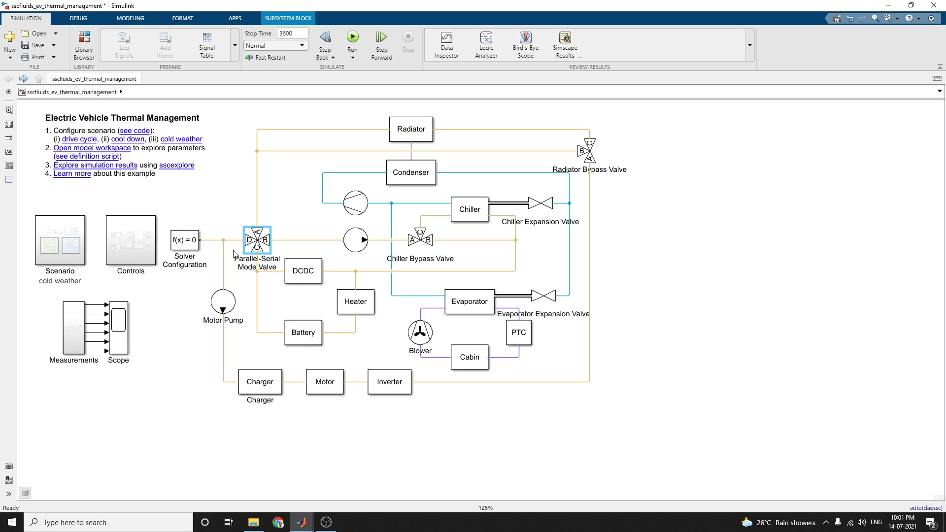
Inspect the Motor Pump subsystem's command signal chain and pump connections, and return to the top-level model.
double_click(229, 302)
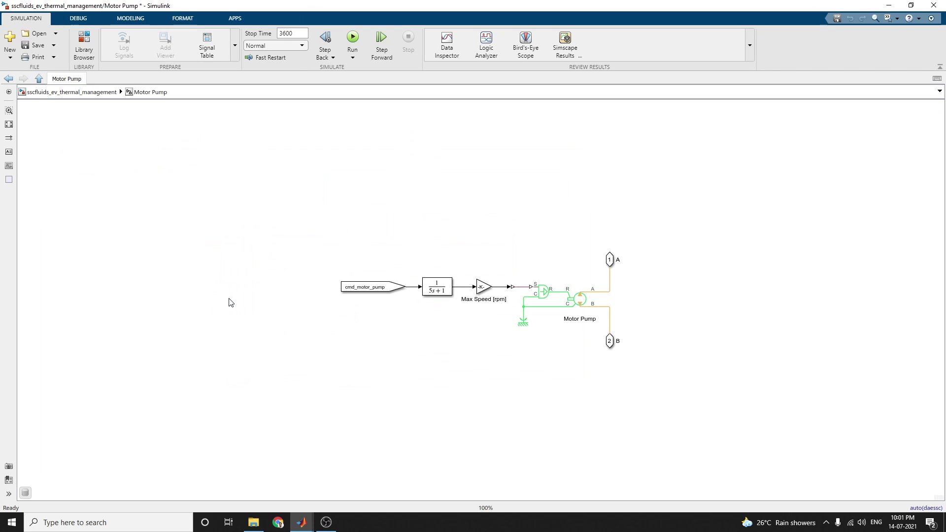
key("space")
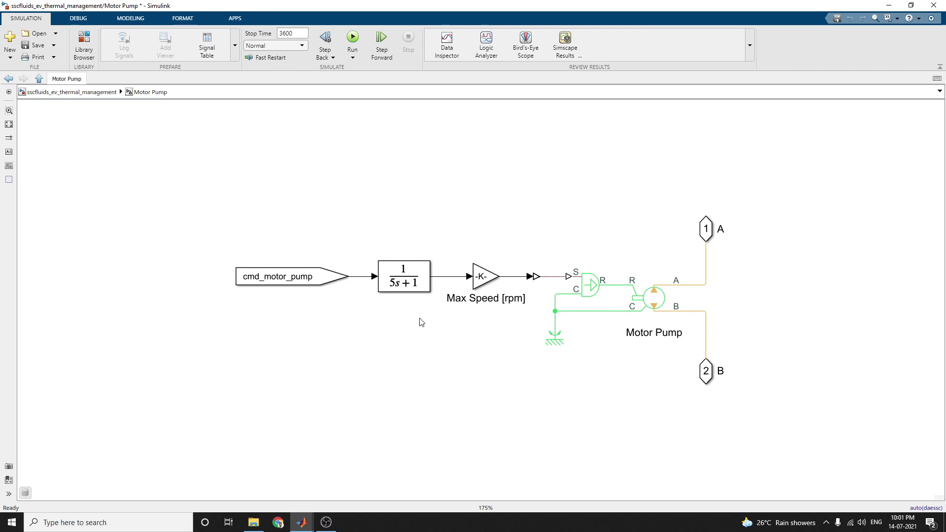
left_click(8, 79)
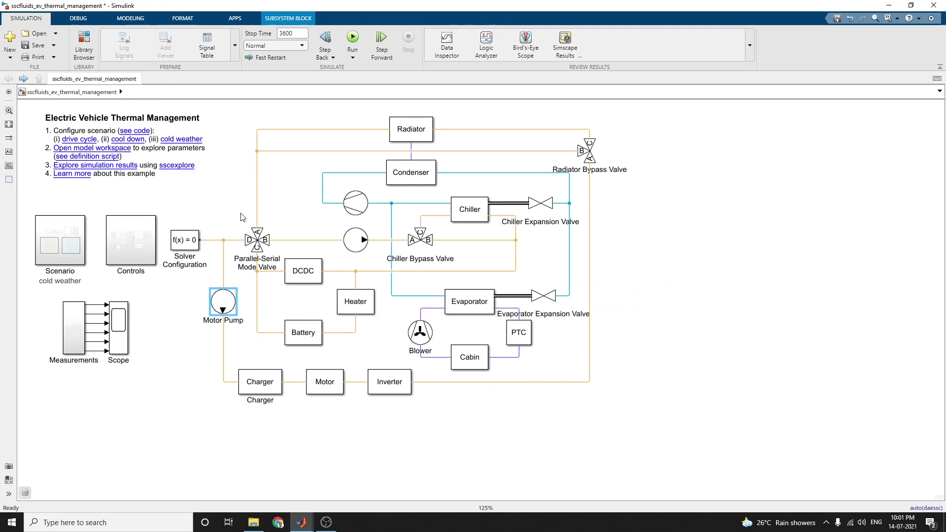
Inspect the Charger subsystem's Q_charger heat input and coolant jacket, and return to the top-level model.
double_click(267, 389)
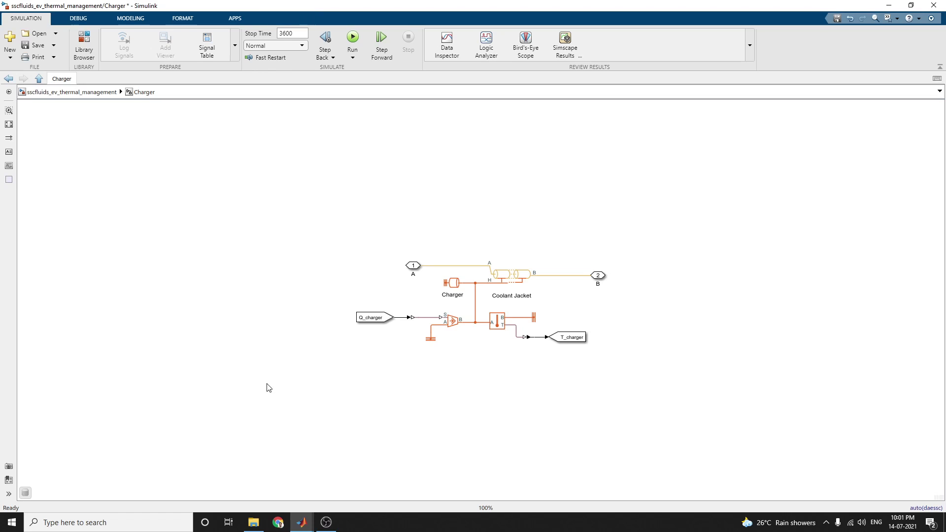
key("ctrl+plus")
key("ctrl+plus")
key("ctrl+plus")
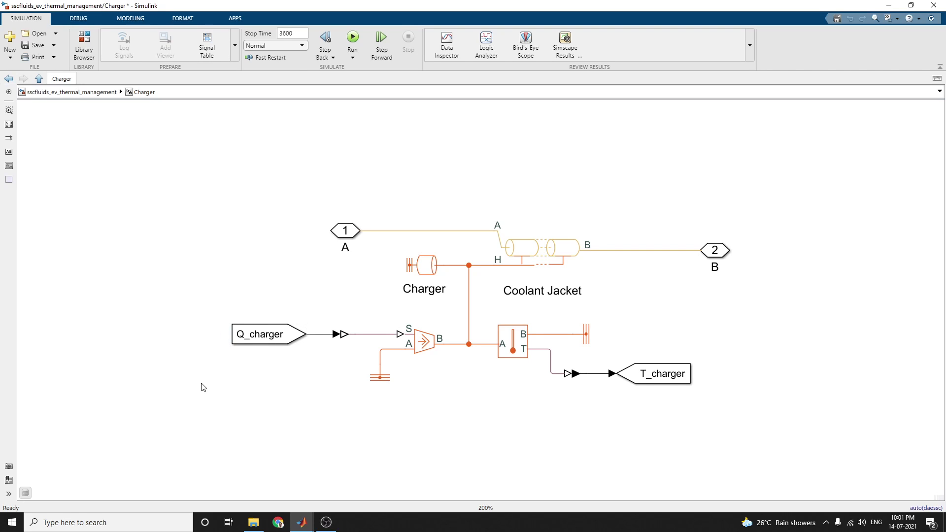
left_click(229, 340)
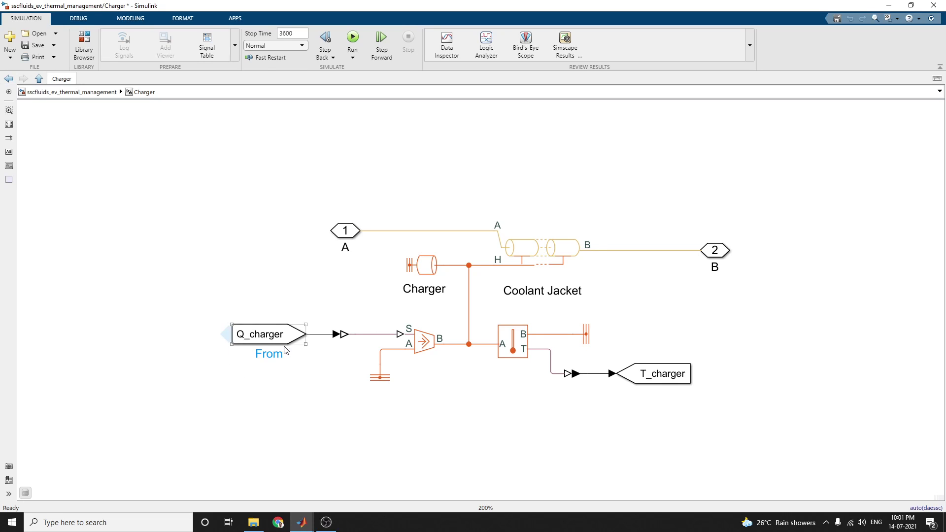
left_click(8, 80)
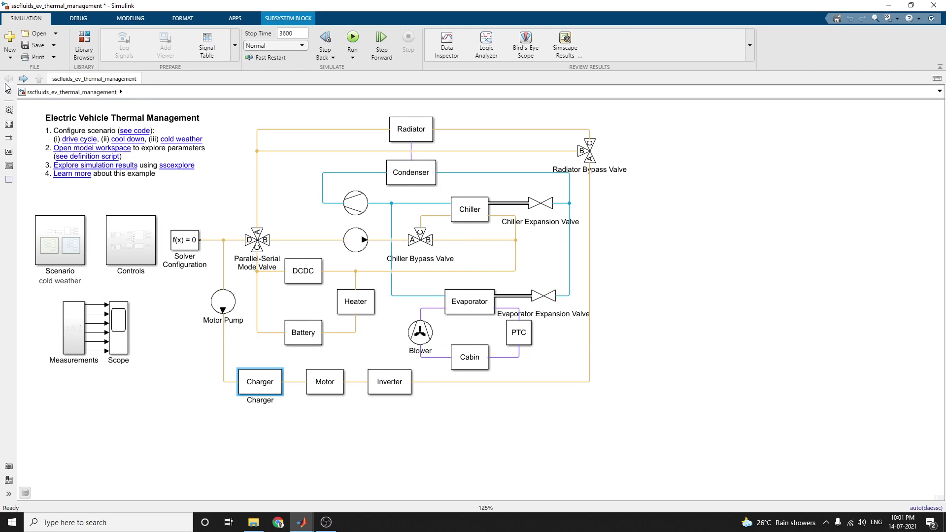
Inspect the Motor subsystem's heat input, coolant jacket and temperature output, and return to the top-level model.
double_click(326, 382)
key("ctrl+plus")
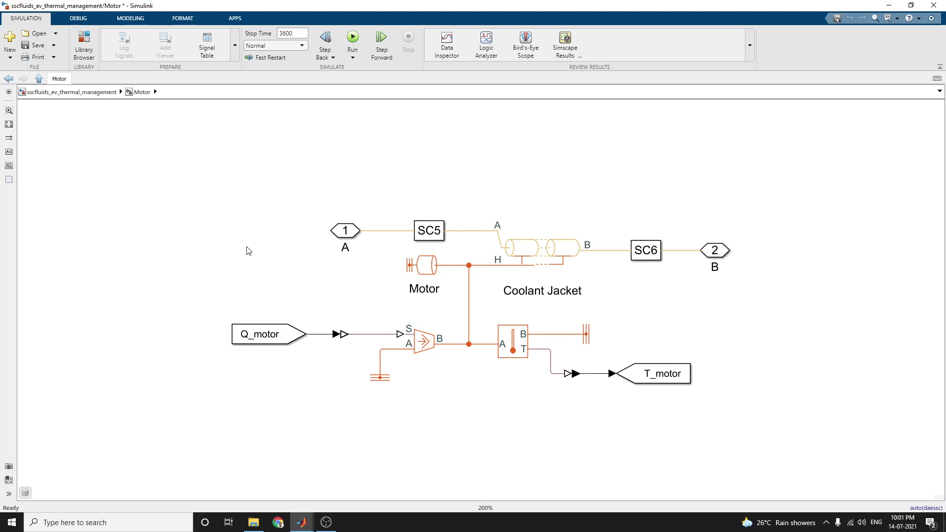
left_click(8, 78)
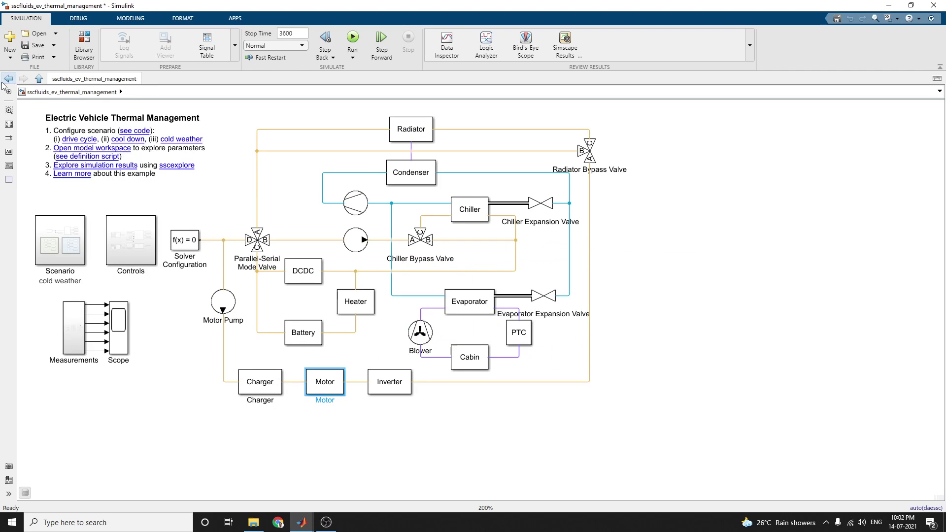
Inspect the Inverter subsystem's Q_inverter heat input, coolant jacket and T_inverter output, and return to the top-level model.
double_click(398, 389)
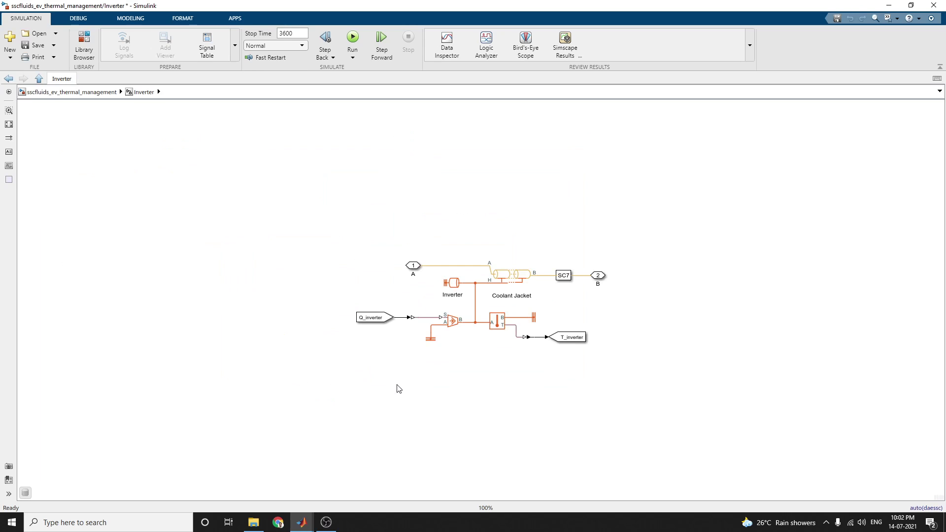
key("ctrl+plus")
key("ctrl+plus")
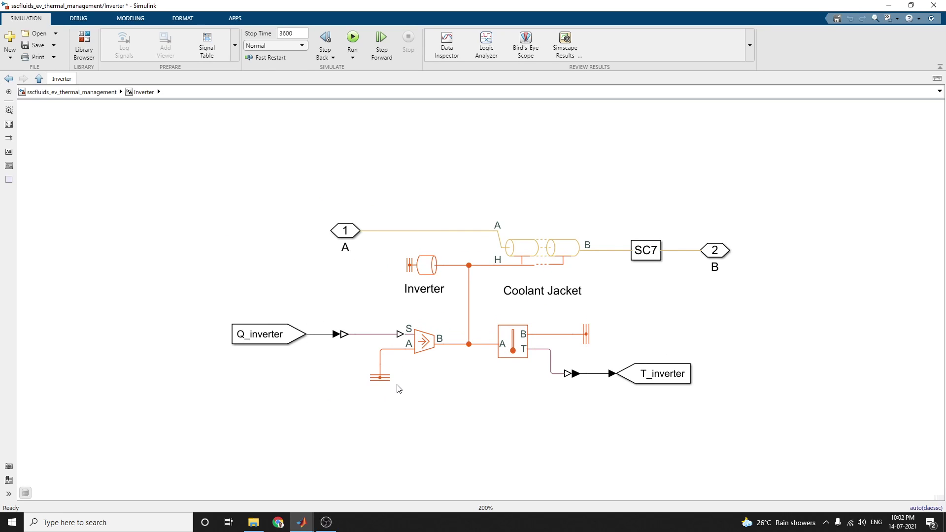
left_click(9, 78)
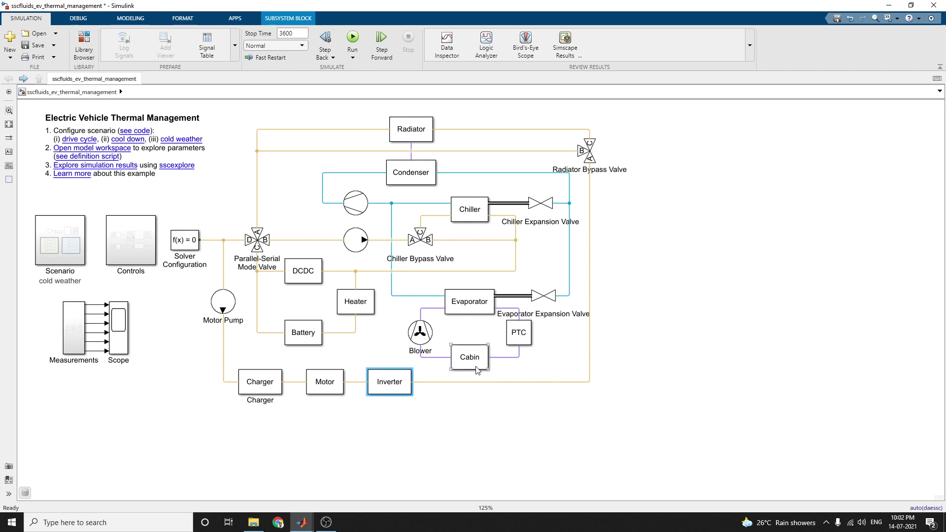
Inspect the Blower subsystem's command chain, environment air inputs and recirculation flap, and return to the top-level model.
double_click(419, 340)
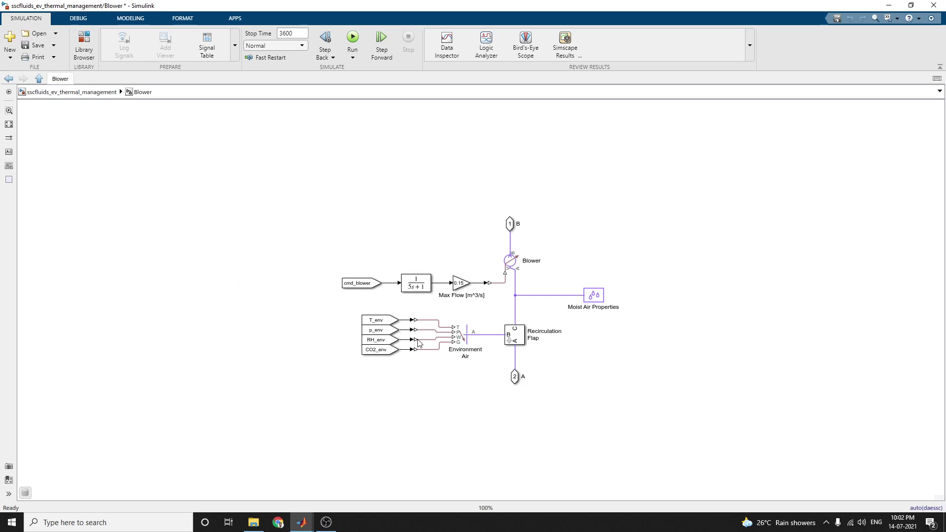
key("ctrl+plus")
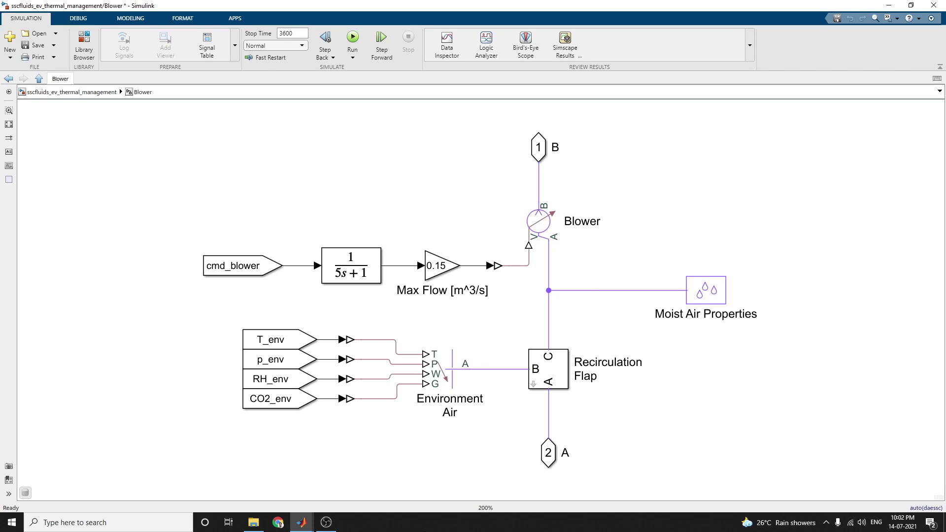
left_click(9, 80)
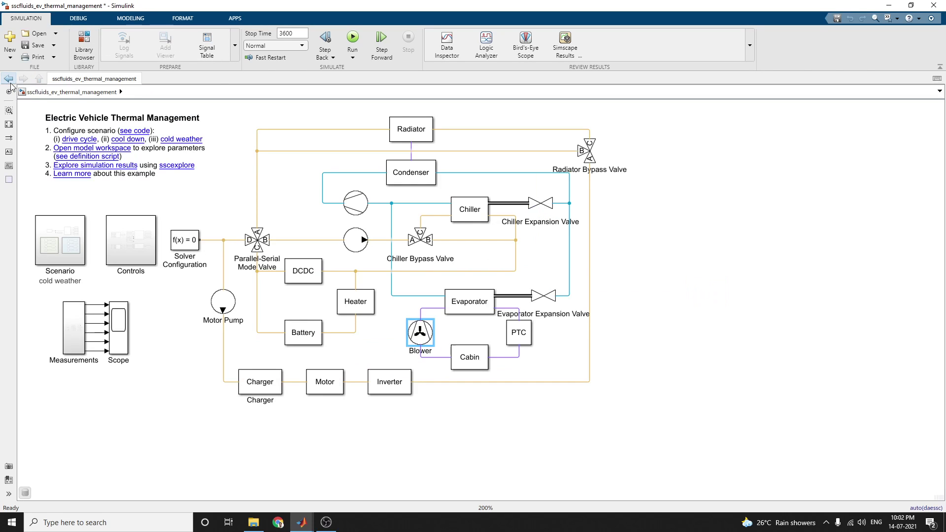
left_click(563, 223)
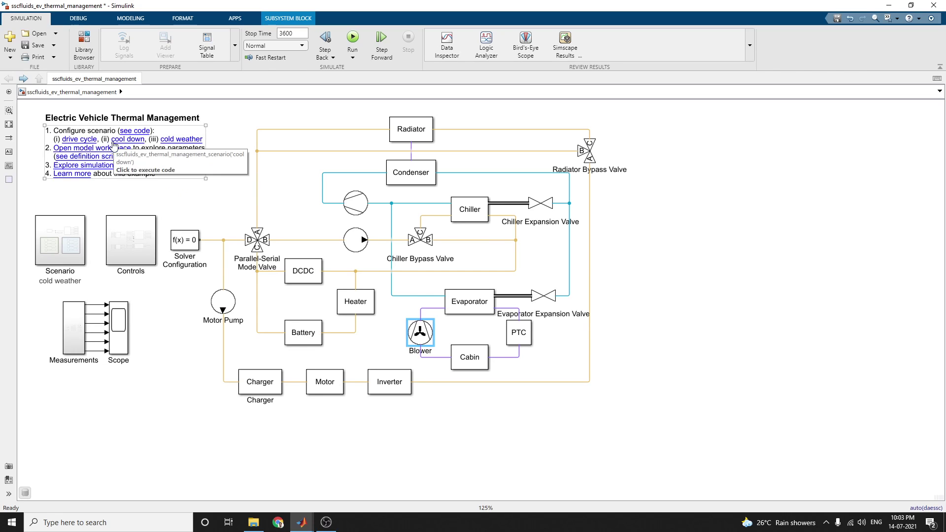
Configure the model's scenario as drive cycle, and change it to cool down.
left_click(87, 141)
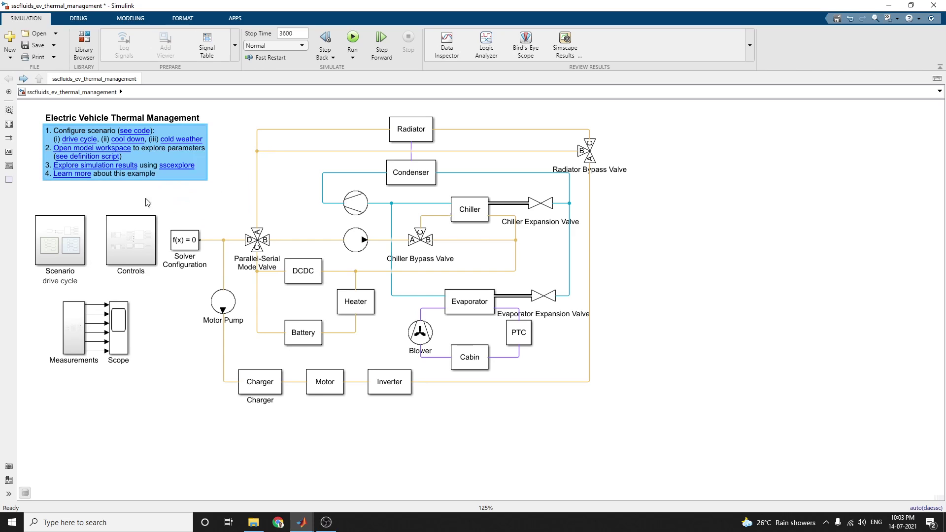
left_click(114, 183)
left_click(127, 140)
left_click(76, 121)
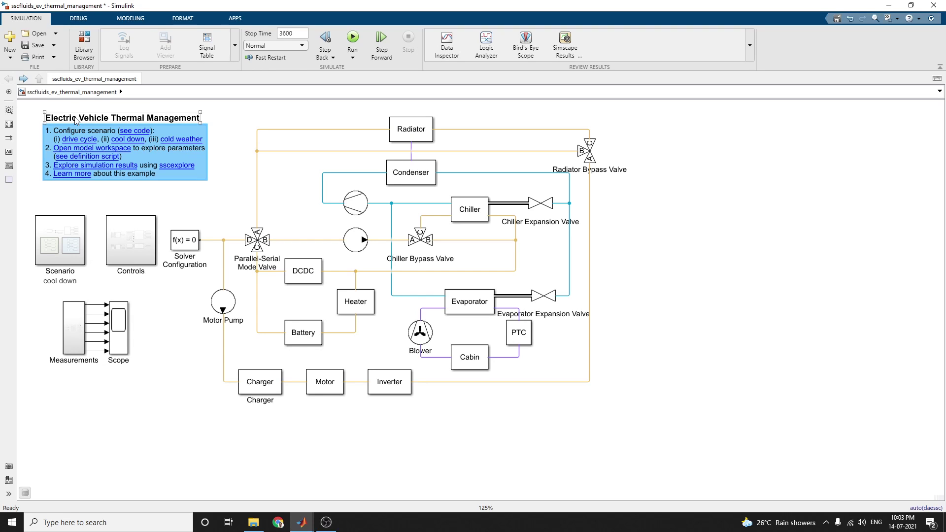
left_click(49, 194)
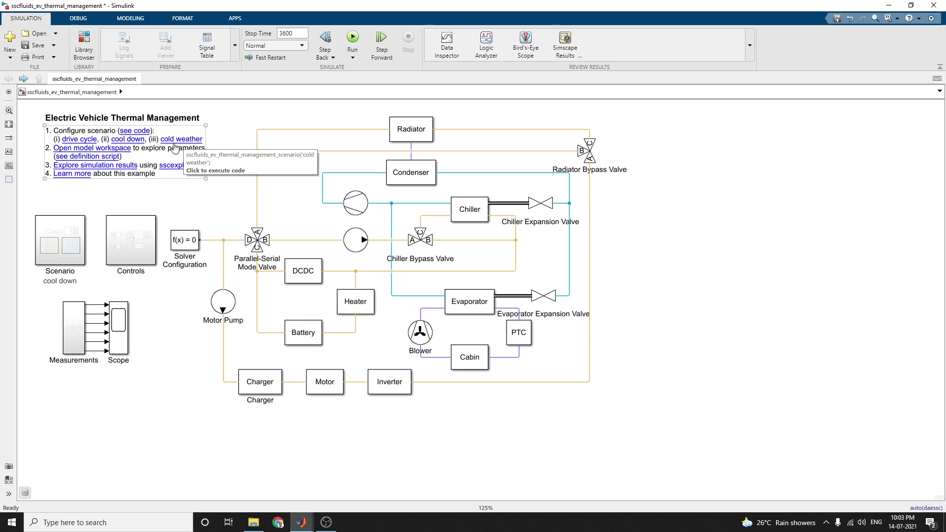
Inspect the Radiator subsystem's heat exchanger and air intake connections, and return to the top-level model.
left_click(526, 335)
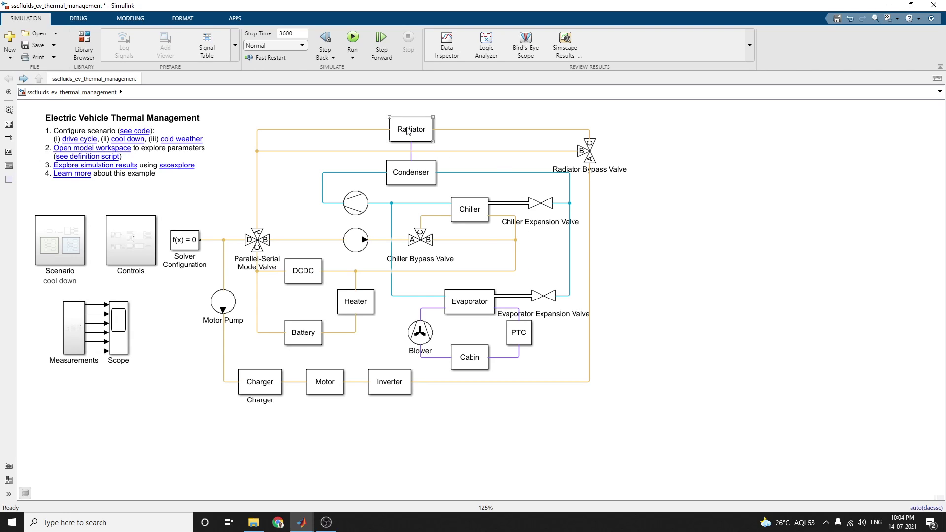
double_click(408, 130)
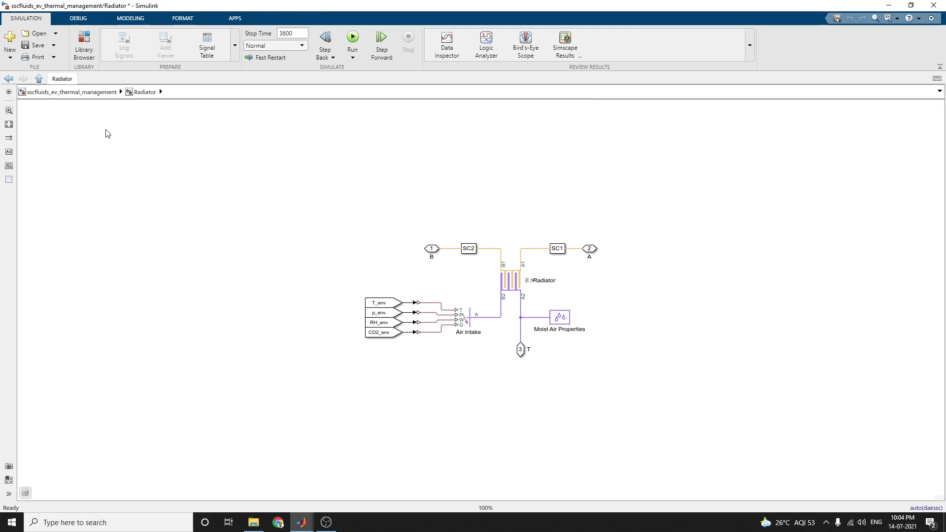
left_click(511, 280)
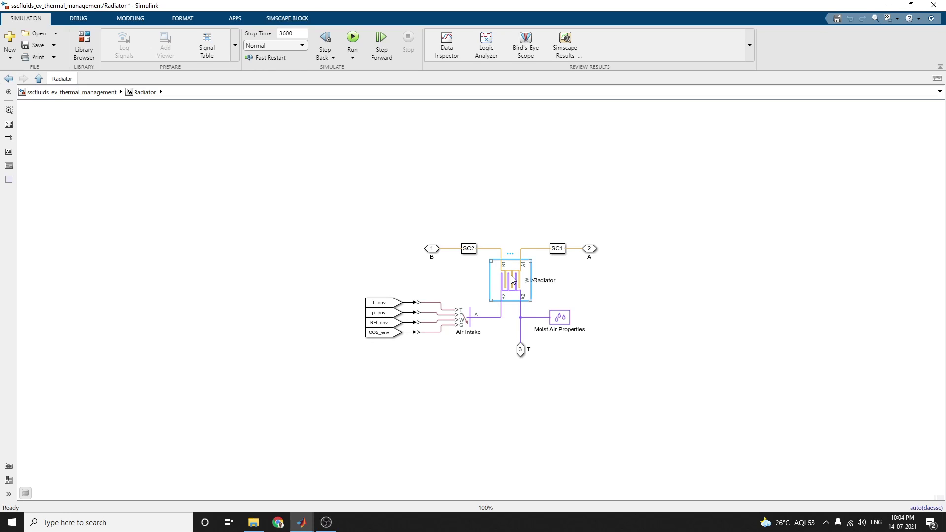
key("Escape")
key("Escape")
Inspect the Condenser subsystem's heat exchanger, refrigerant properties, fan and receiver, and return to the top-level model.
left_click(405, 179)
double_click(405, 180)
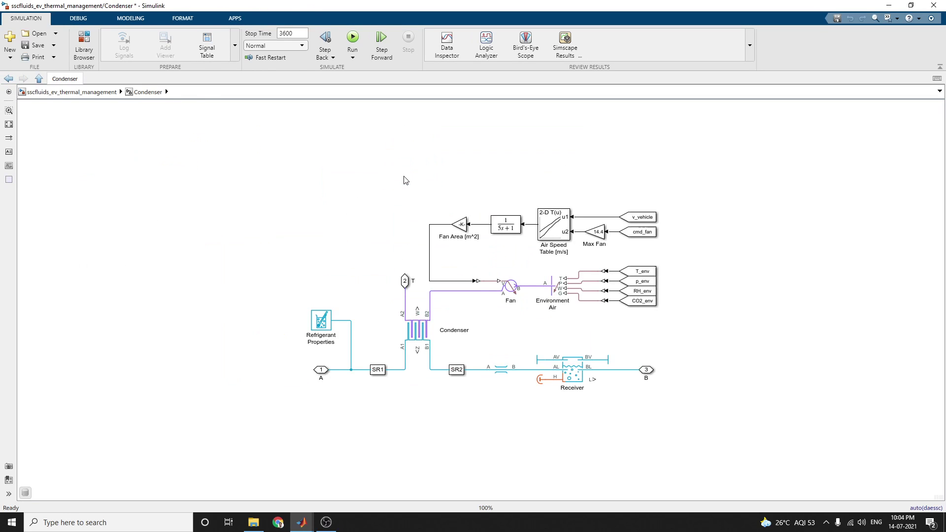
left_click(438, 327)
left_click(306, 333)
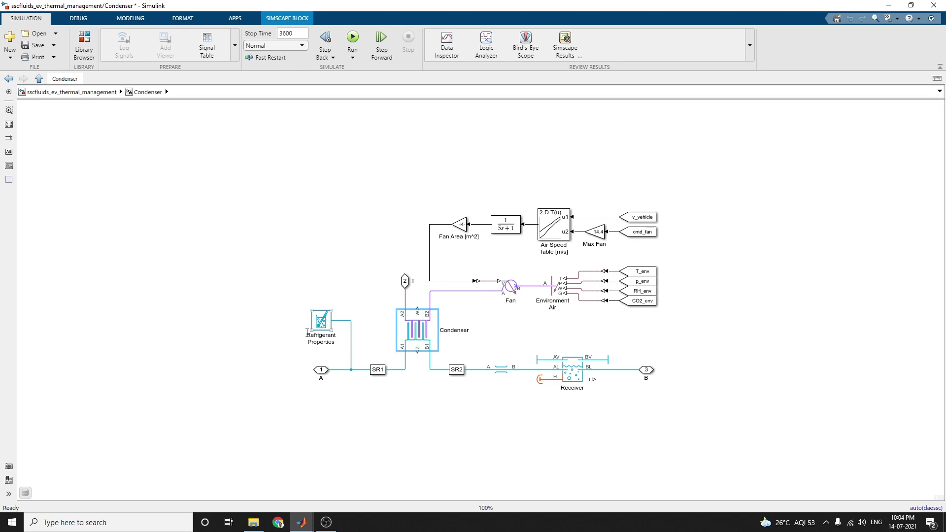
left_click(436, 325)
left_click(9, 79)
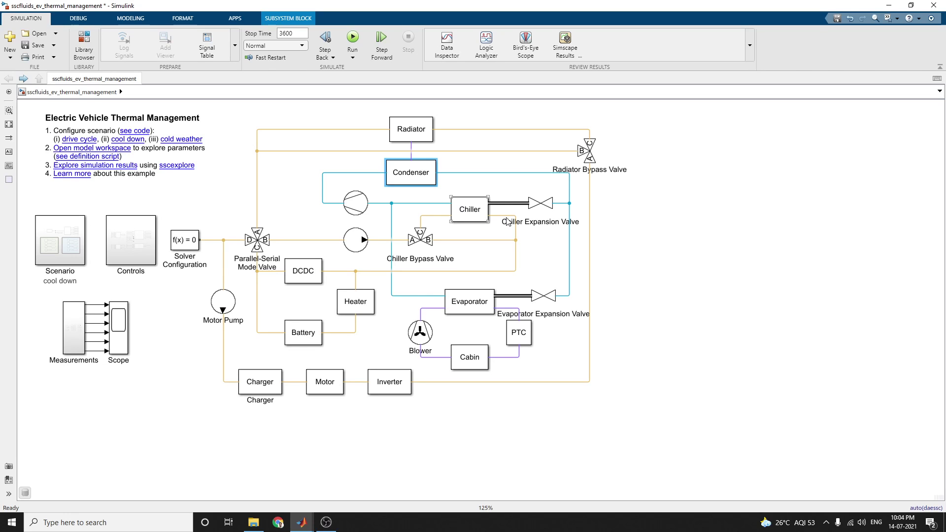
left_click(436, 302)
left_click(515, 243)
left_click(394, 181)
Inspect the PTC subsystem's heater command chain, air volume and pressure and temperature sensor, and return to the top-level model.
double_click(519, 340)
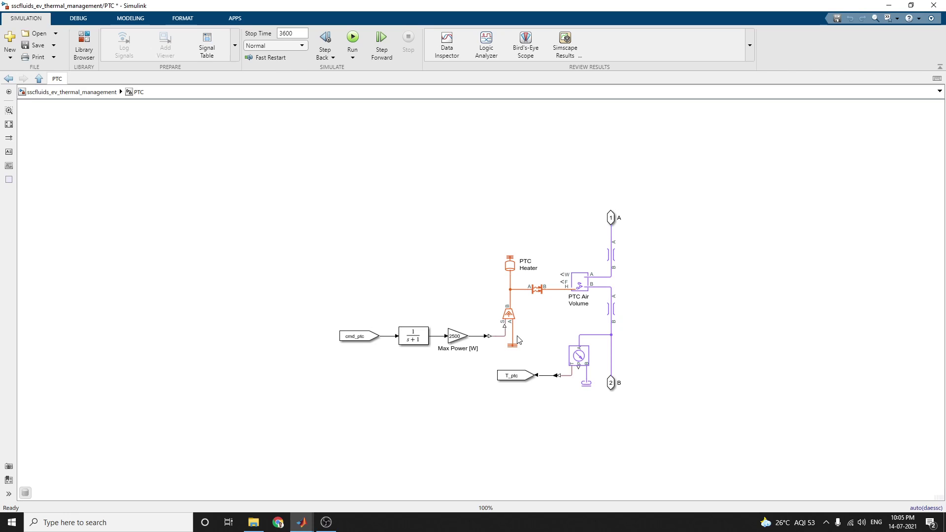
key("ctrl+plus")
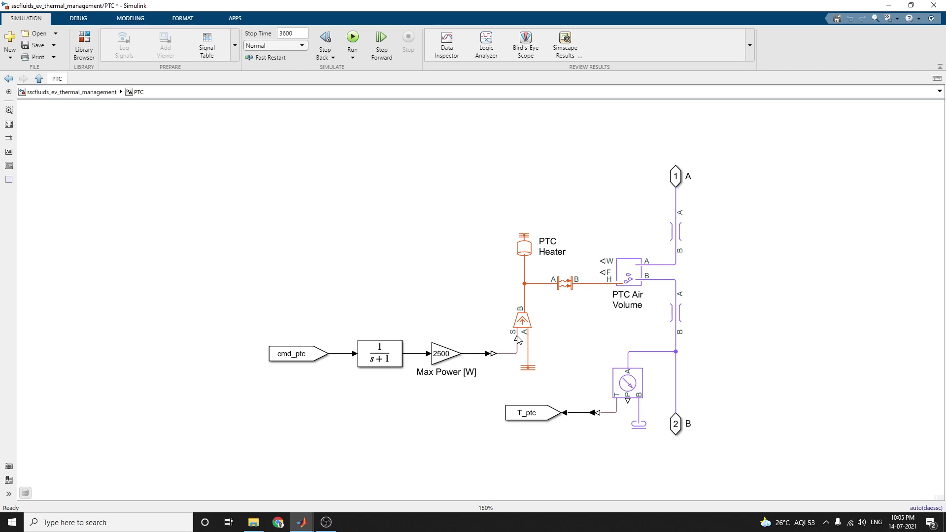
key("ctrl+plus")
left_click(641, 395)
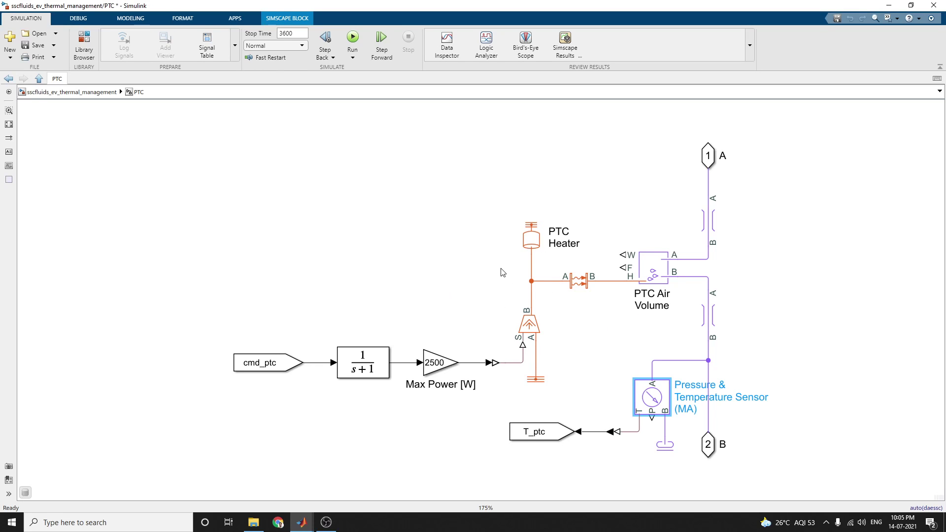
left_click(8, 79)
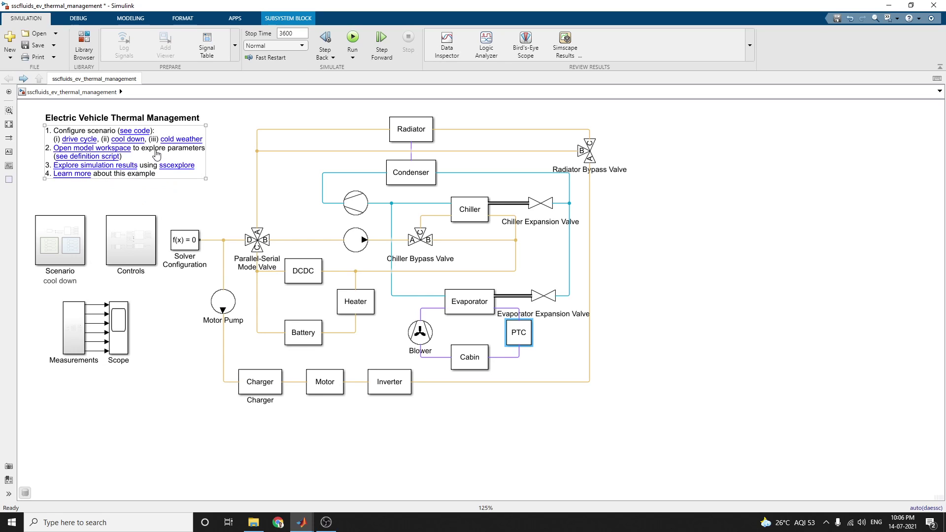
Open the model's parameter definition script and review the initial conditions, vehicle cabin and liquid coolant system sections.
left_click(94, 159)
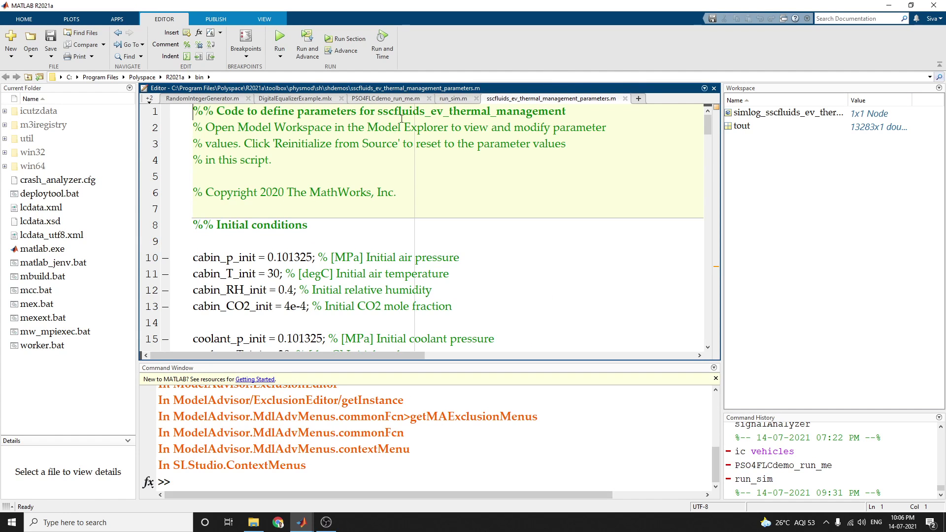
left_click_drag(389, 112, 566, 113)
scroll(300, 248, "down", 1)
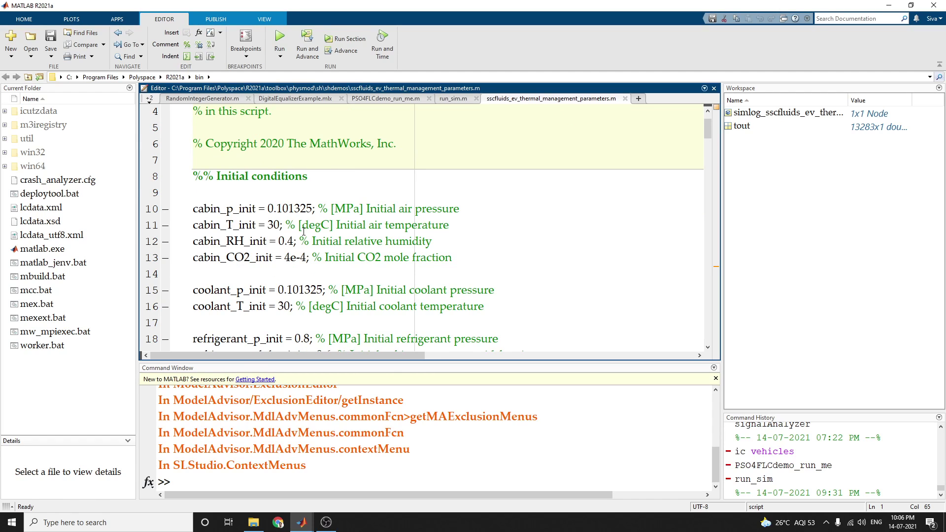
scroll(304, 231, "down", 1)
scroll(304, 231, "down", 6)
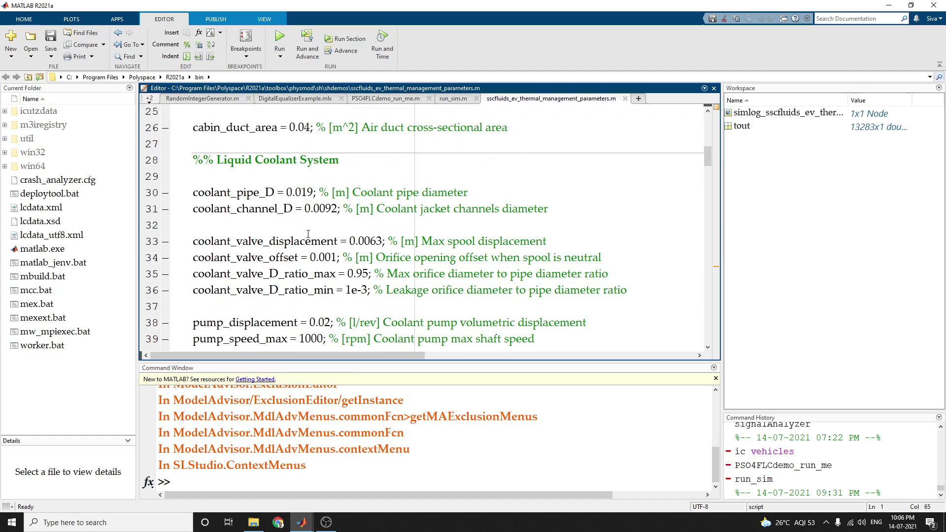
scroll(308, 234, "up", 1)
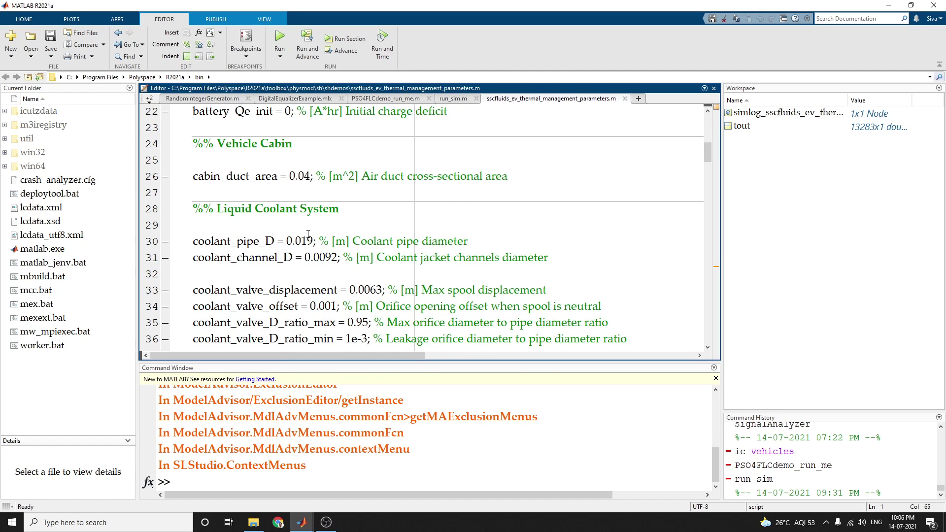
scroll(309, 234, "down", 8)
scroll(309, 234, "up", 2)
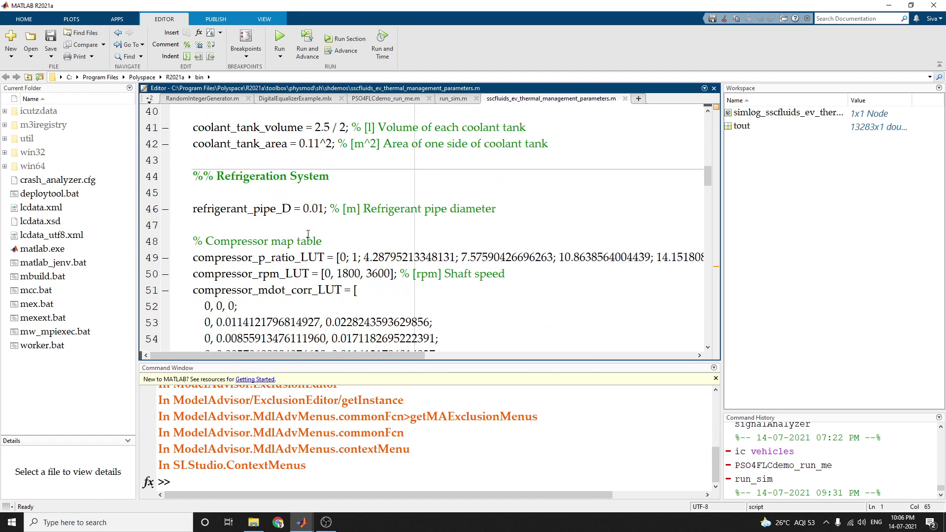
Review the compressor map, radiator, evaporator, chiller and battery parameters in the rest of the definition script.
scroll(309, 234, "down", 9)
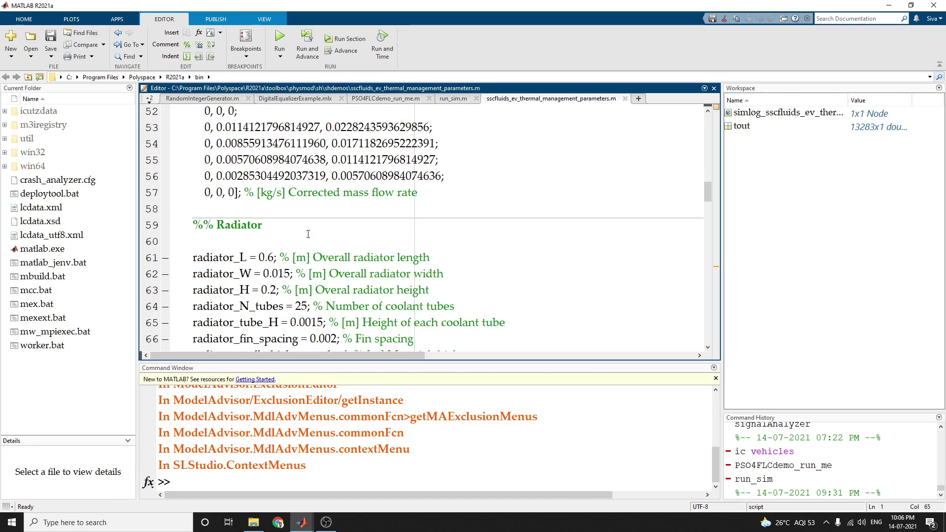
scroll(308, 234, "down", 5)
scroll(308, 234, "up", 2)
scroll(309, 234, "down", 8)
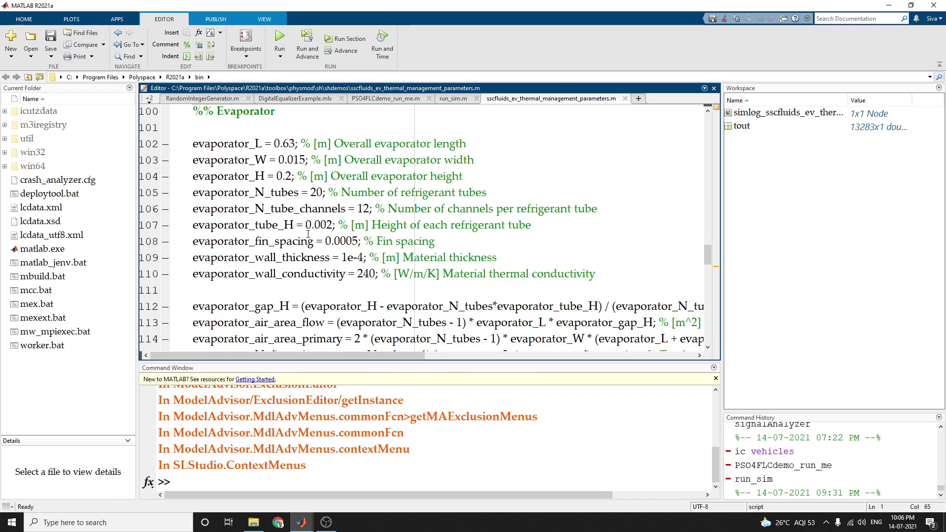
scroll(309, 234, "up", 1)
scroll(309, 234, "down", 8)
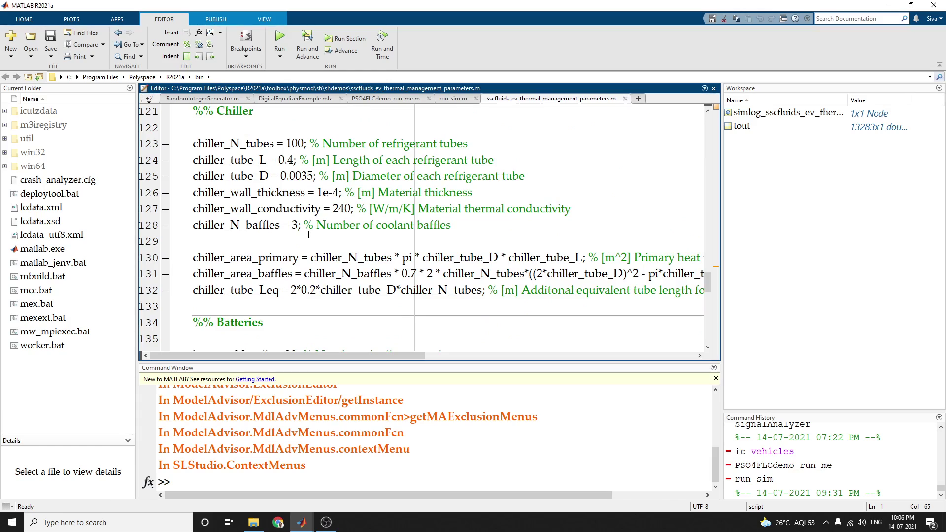
scroll(308, 235, "down", 13)
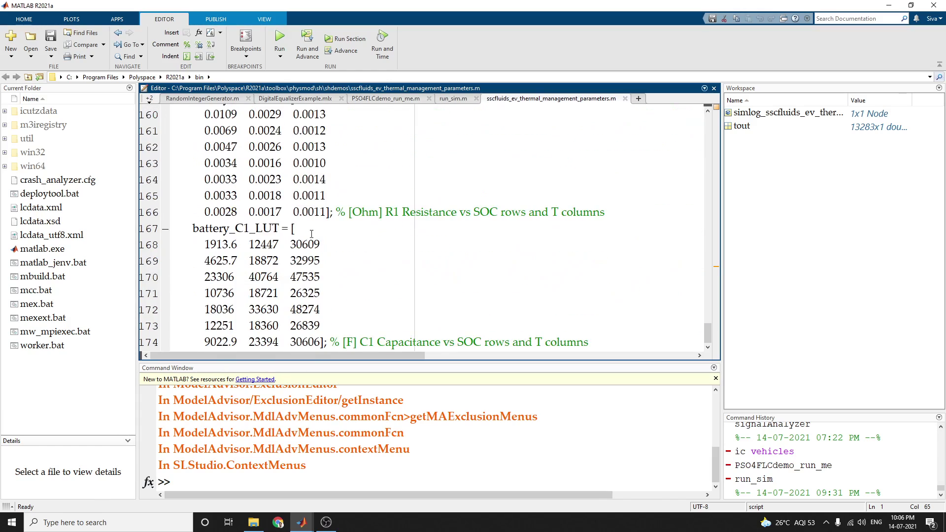
Go back to the beginning of the parameter script and switch to the Simulink thermal management model.
scroll(247, 223, "up", 20)
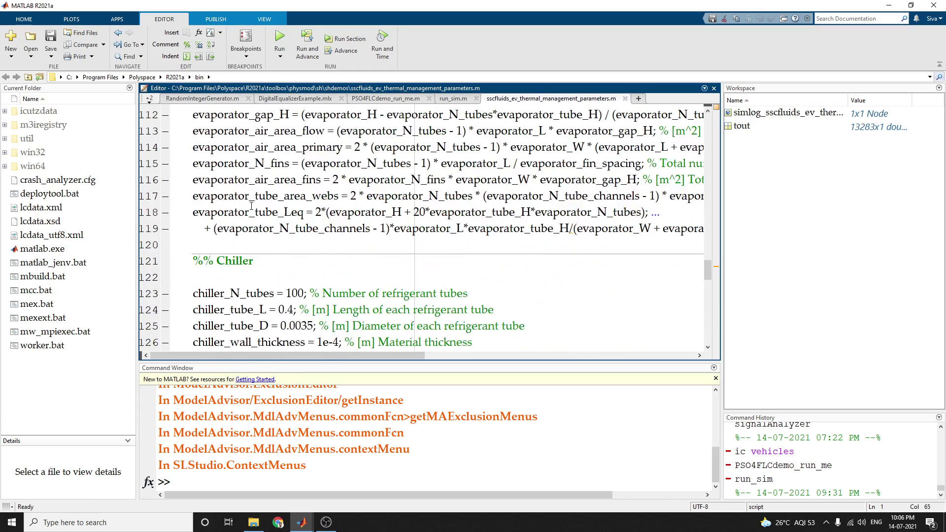
scroll(251, 206, "up", 17)
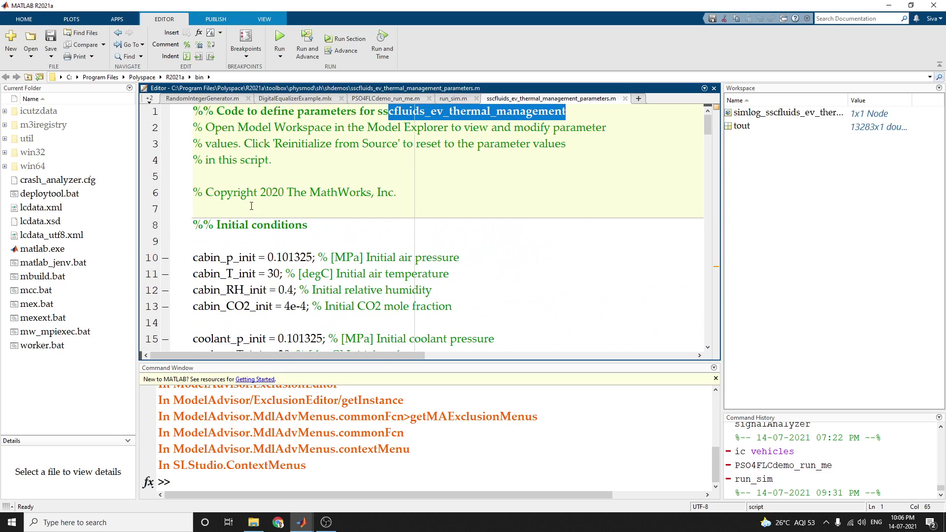
left_click(301, 523)
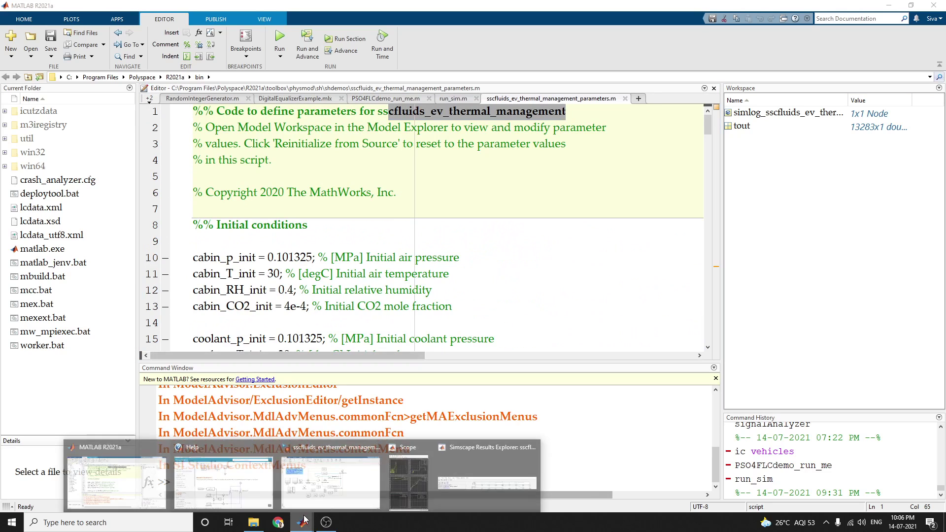
left_click(321, 482)
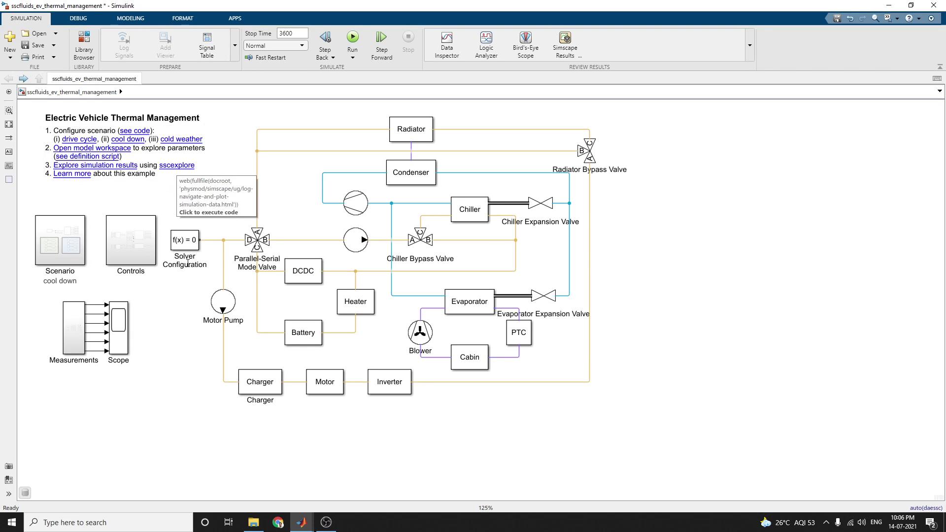
Switch to the Electric Vehicle Thermal Management help page and read its introduction from the beginning.
mouse_move(302, 523)
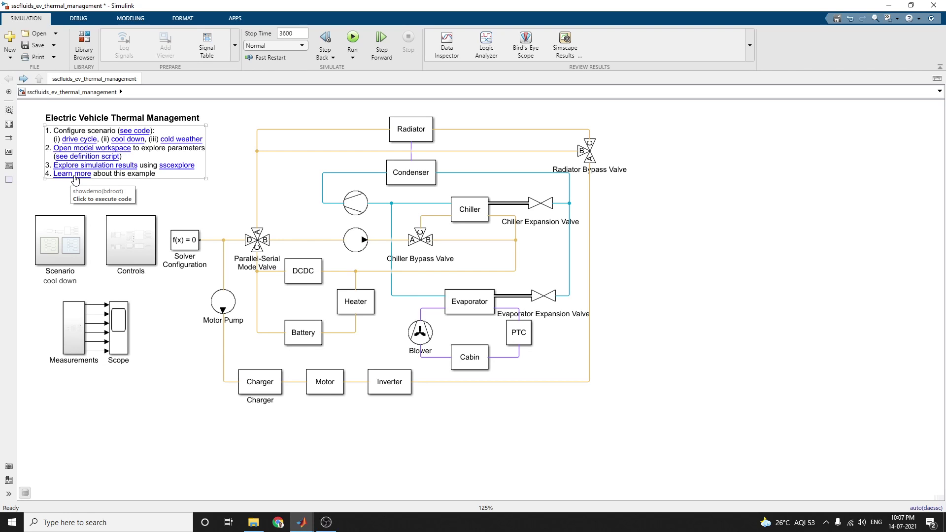
left_click(301, 522)
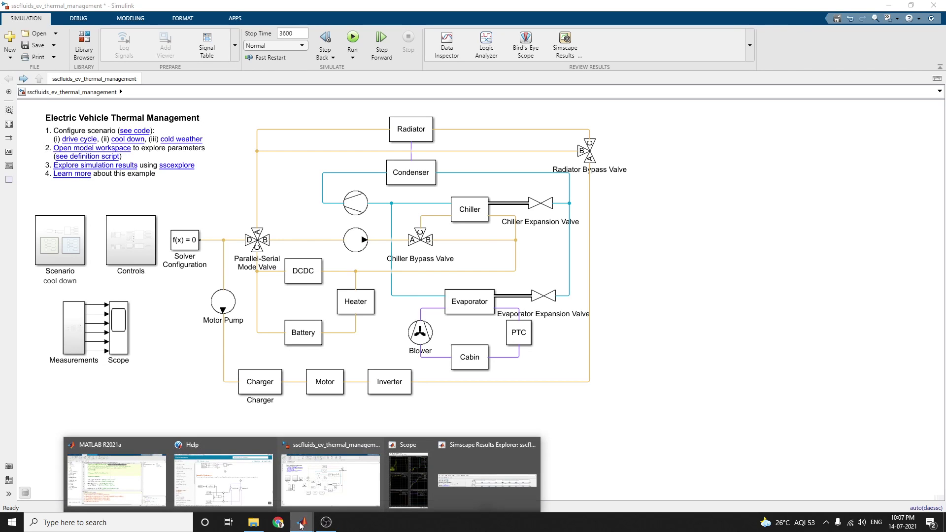
left_click(271, 493)
scroll(889, 324, "up", 10)
left_click_drag(943, 337, 943, 40)
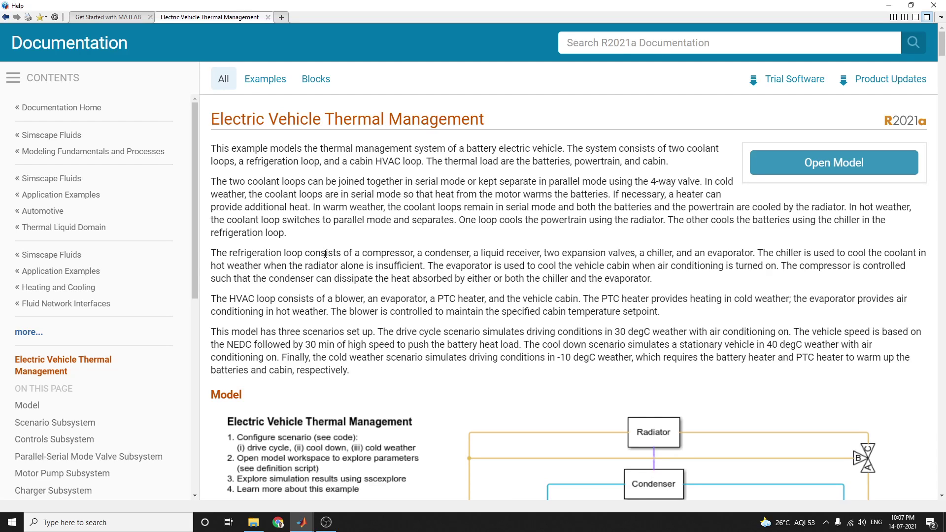
Skim the help page's subsystem descriptions from the model overview through the expansion valves and evaporator, and return to the Simulink model.
scroll(344, 251, "down", 7)
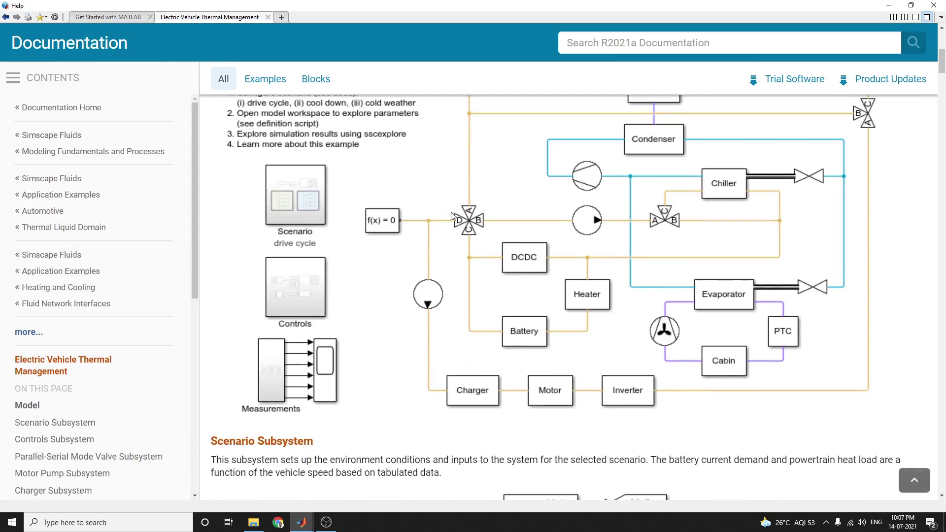
scroll(465, 208, "down", 13)
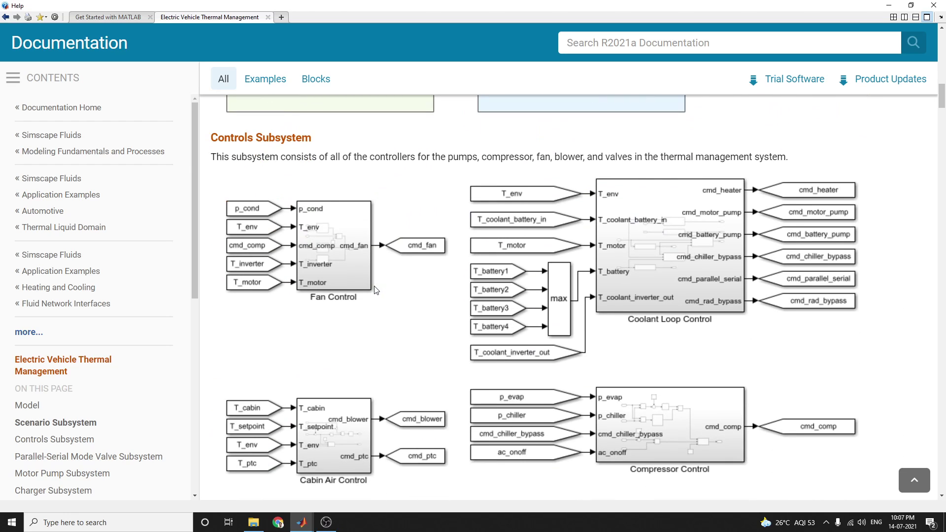
scroll(377, 290, "down", 7)
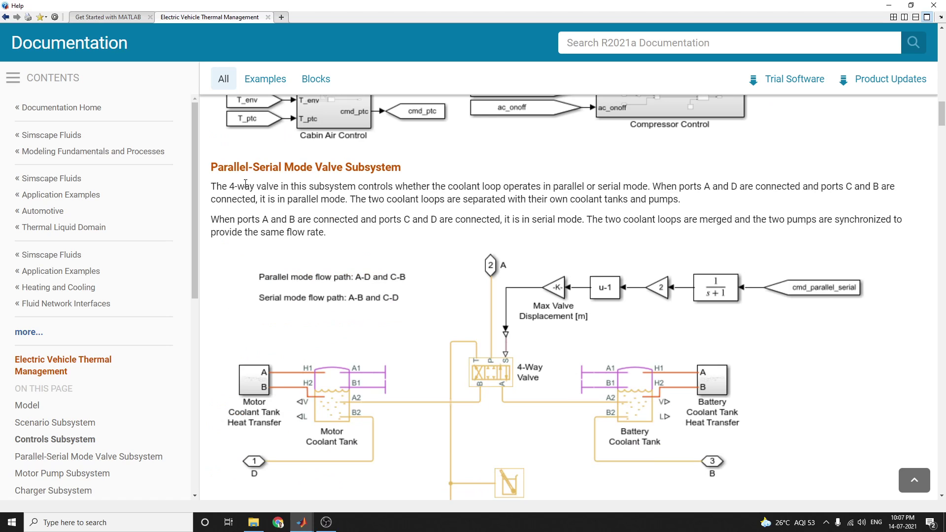
scroll(385, 234, "down", 20)
scroll(385, 233, "down", 20)
scroll(388, 220, "down", 20)
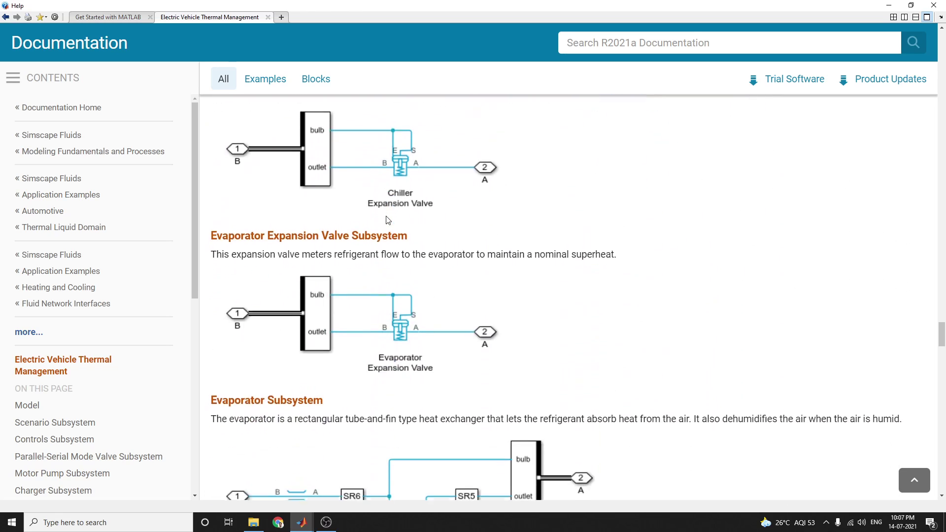
mouse_move(303, 527)
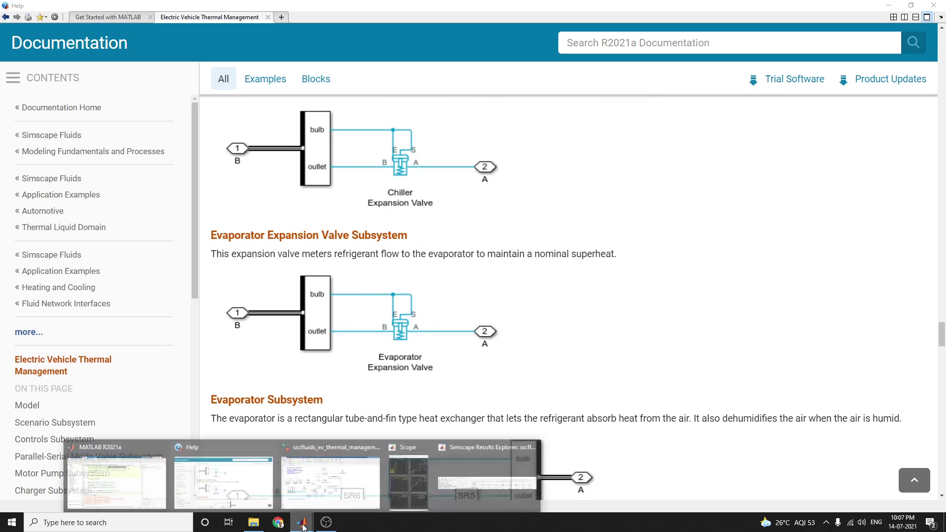
left_click(330, 480)
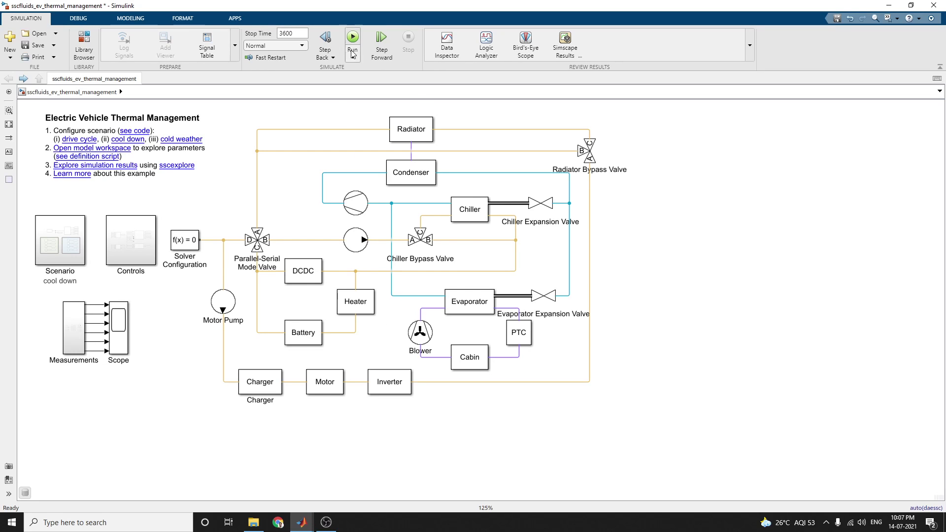
Review the maximized Scope plots of vehicle speed, heat flows, temperatures and valve and pump commands, then return to the model.
mouse_move(302, 522)
left_click(415, 484)
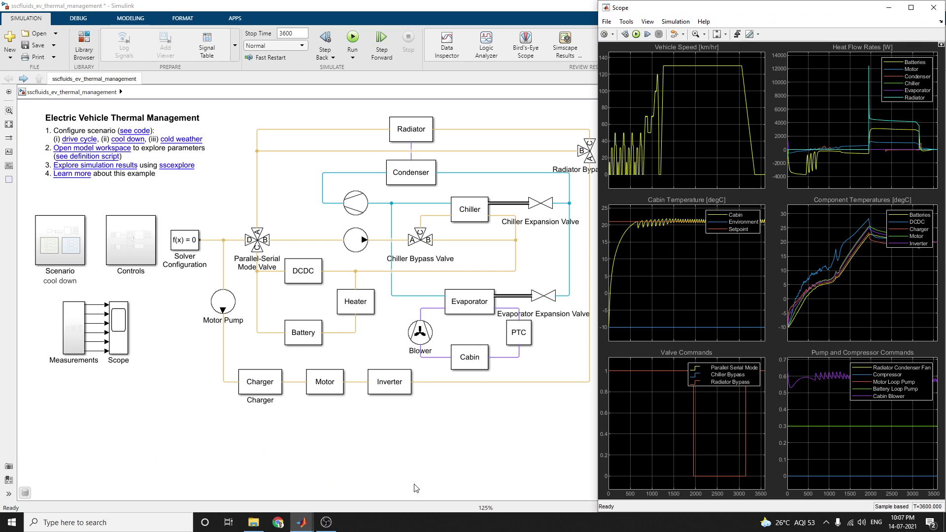
left_click(910, 9)
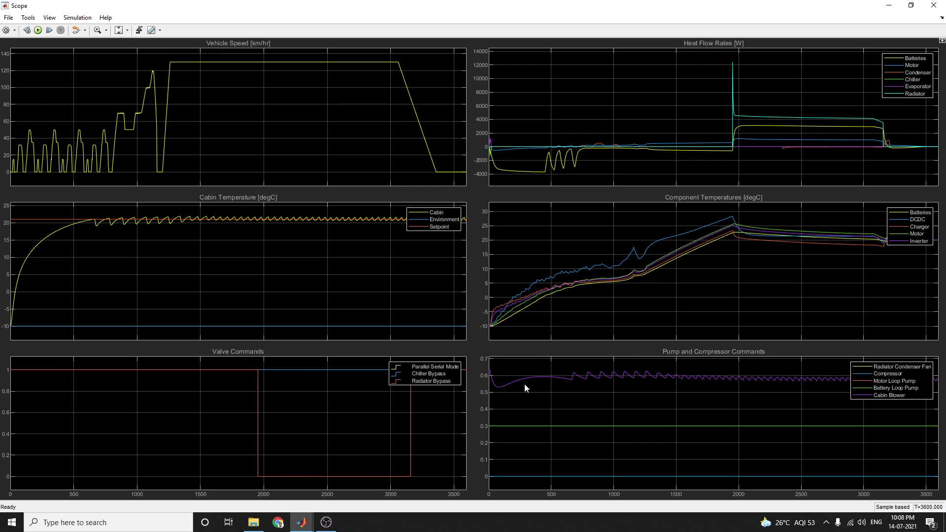
left_click(893, 6)
left_click(107, 351)
mouse_move(305, 523)
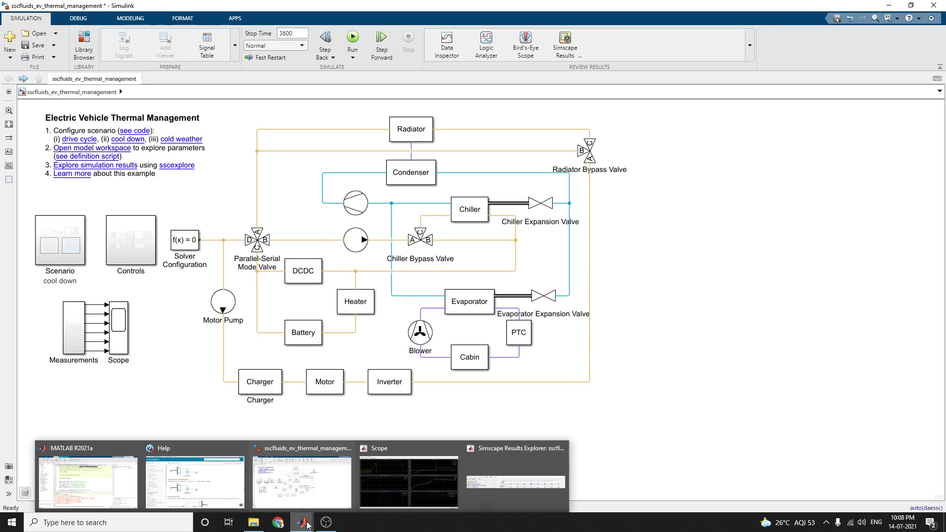
left_click(313, 495)
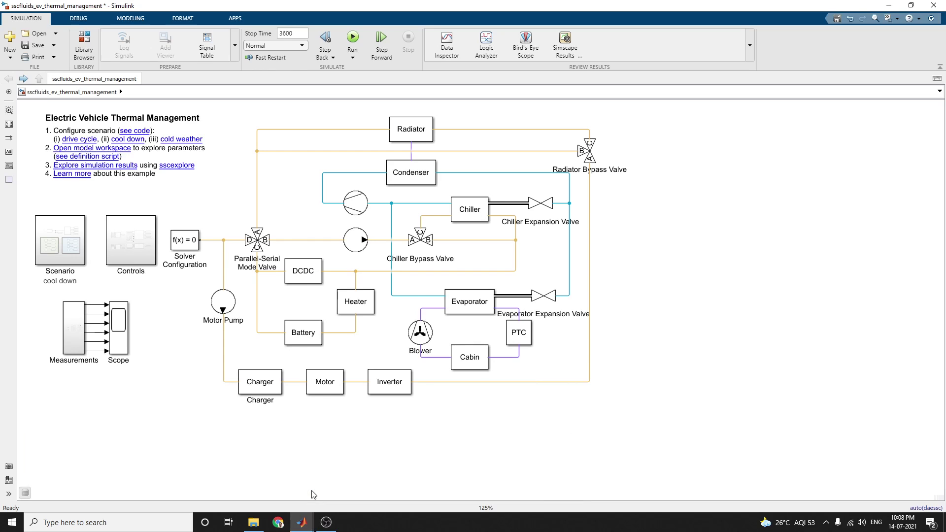
Maximize the Simscape Results Explorer and plot temperature T and pressure p for port A of the battery's Coolant Jacket 1.
mouse_move(304, 523)
left_click(536, 479)
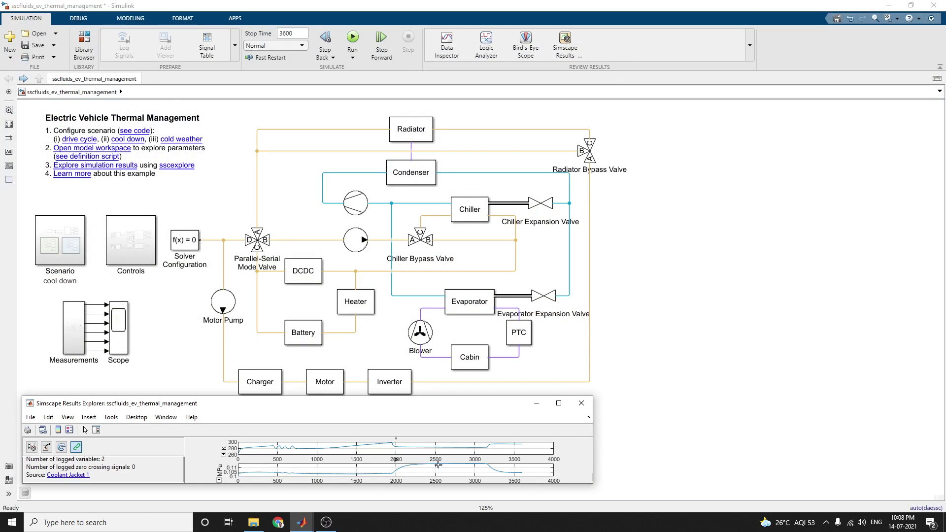
left_click(559, 403)
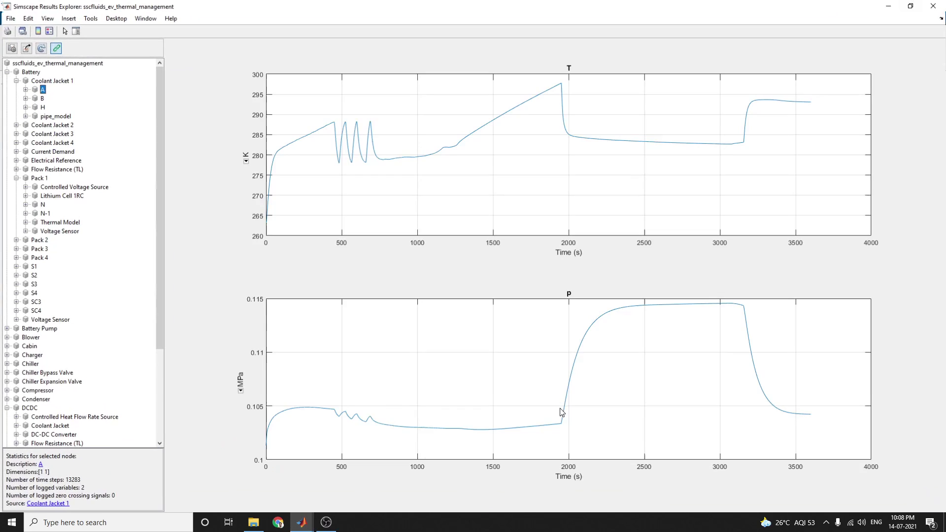
left_click(23, 89)
left_click(49, 98)
left_click(50, 106)
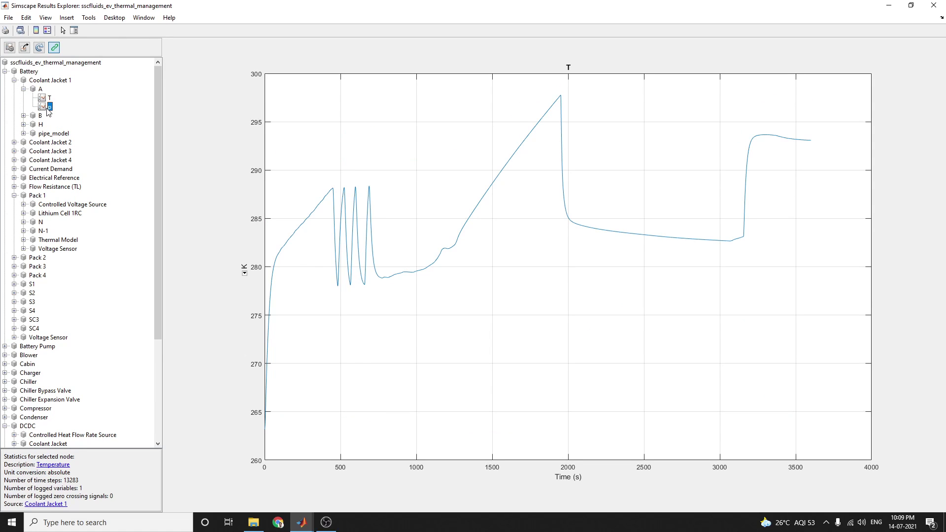
Plot the results for Coolant Jacket 2's ports A and H and for Pack 1's Thermal Model and Voltage Sensor.
left_click(49, 143)
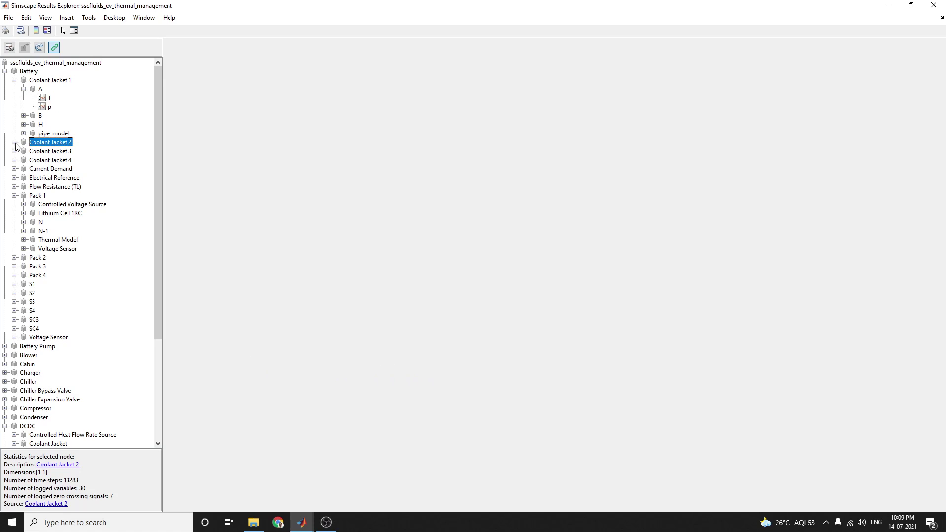
left_click(14, 142)
left_click(41, 152)
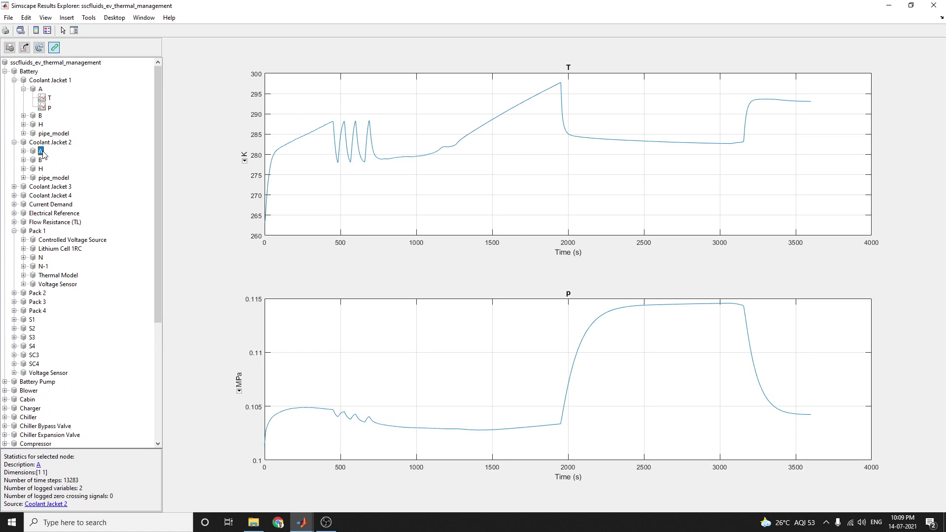
left_click(41, 168)
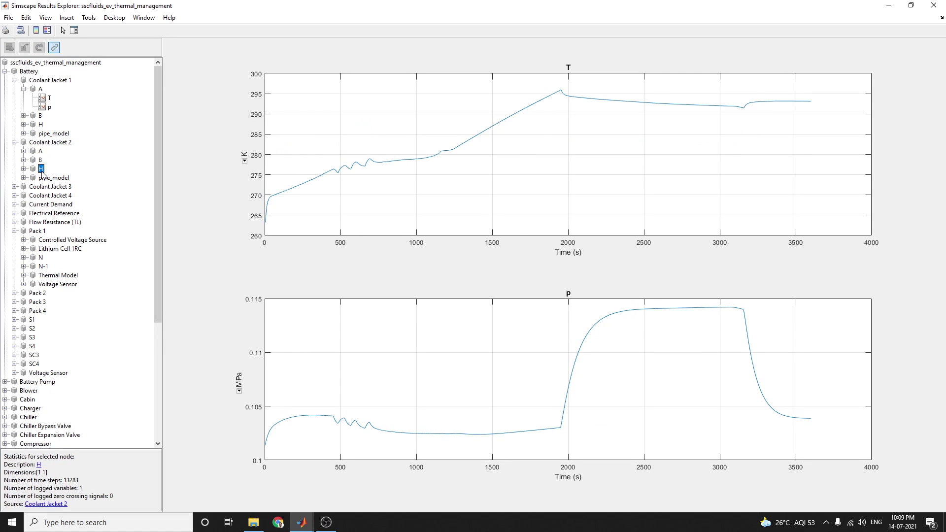
left_click(69, 275)
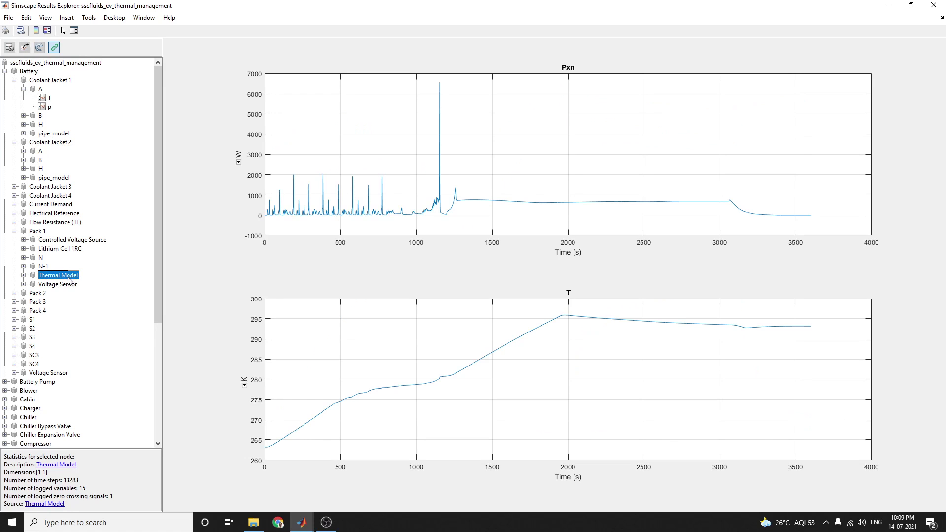
left_click(67, 286)
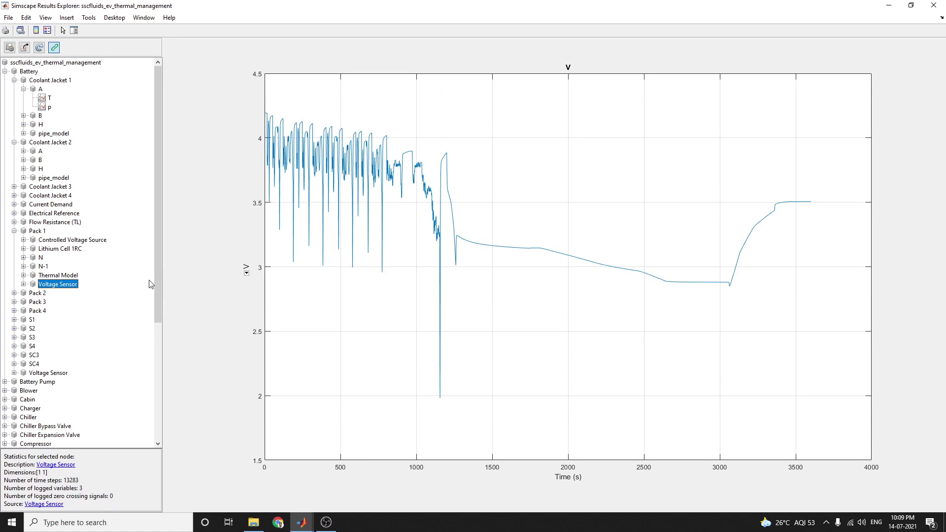
Plot node H of the DCDC's Thermal Reference1 and select the Motor Pump and Evaporator Expansion Valve results.
left_click_drag(155, 285, 155, 402)
left_click(60, 358)
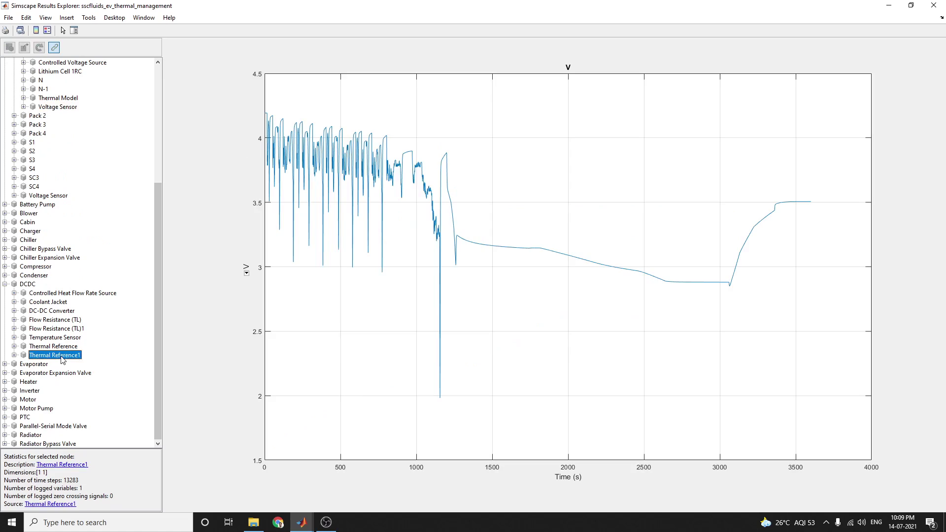
left_click(15, 355)
left_click(42, 364)
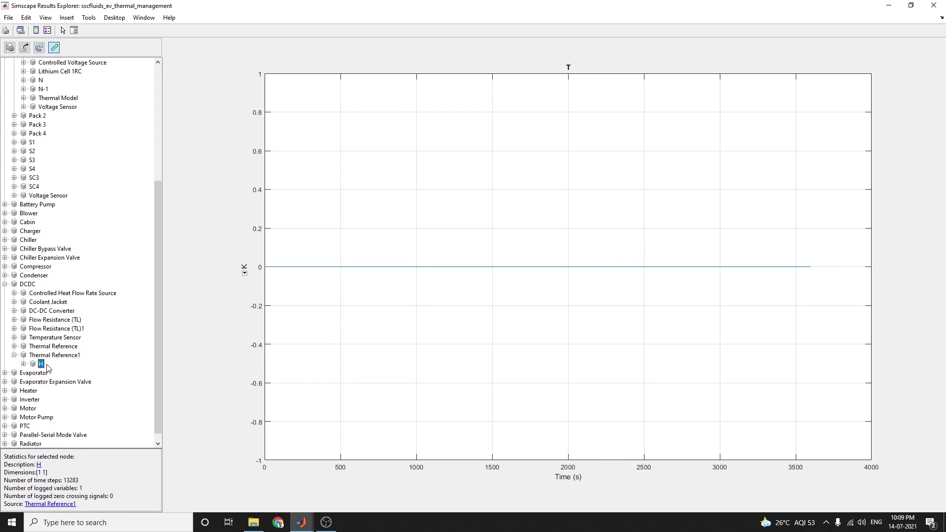
left_click(37, 417)
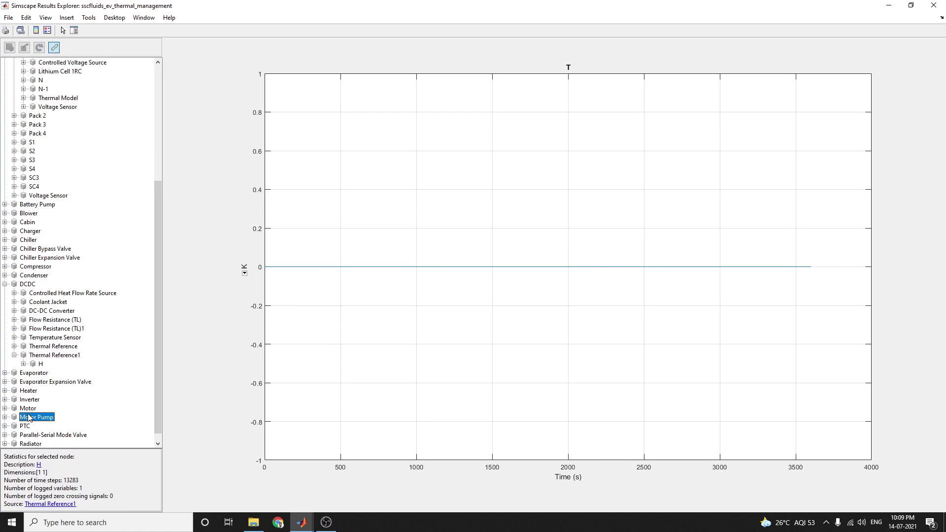
left_click(148, 383)
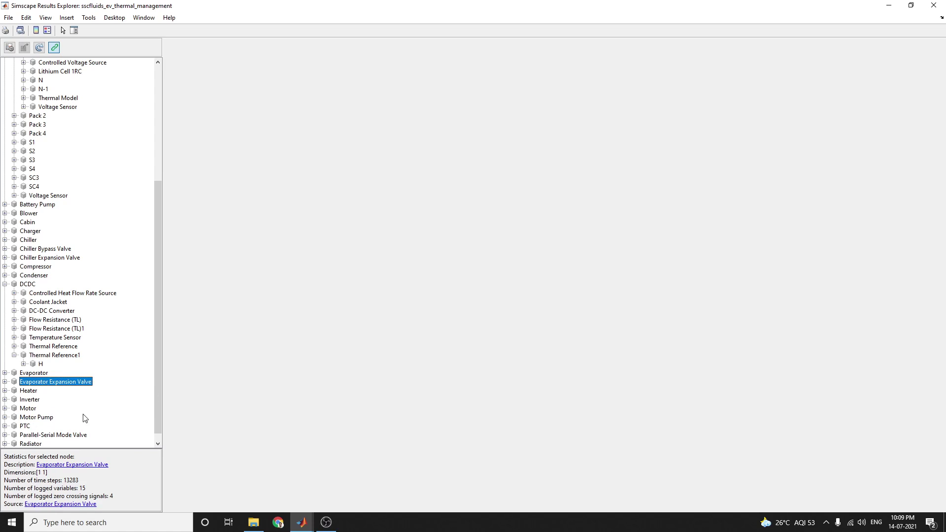
Expand the PTC results and plot port A of Absolute Reference (MA) and the Pressure & Temperature Sensor (MA).
left_click(5, 426)
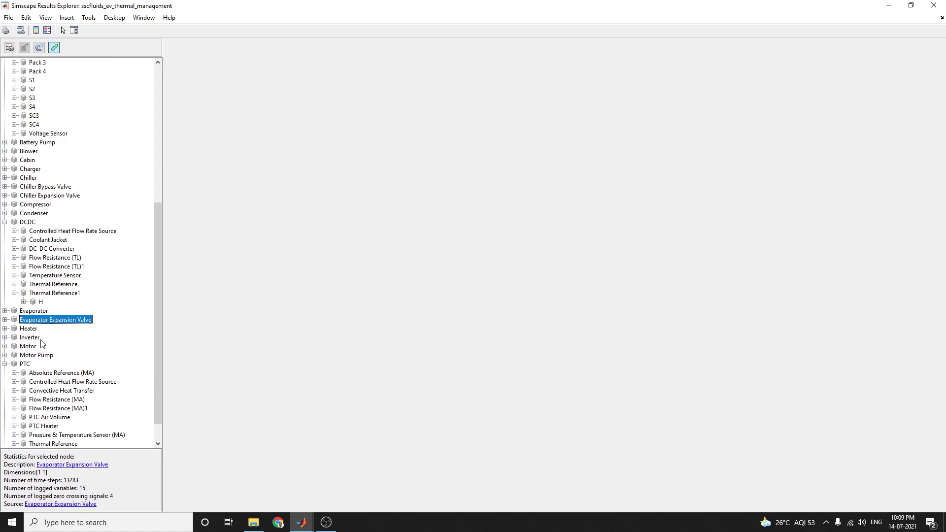
left_click(26, 365)
left_click(67, 373)
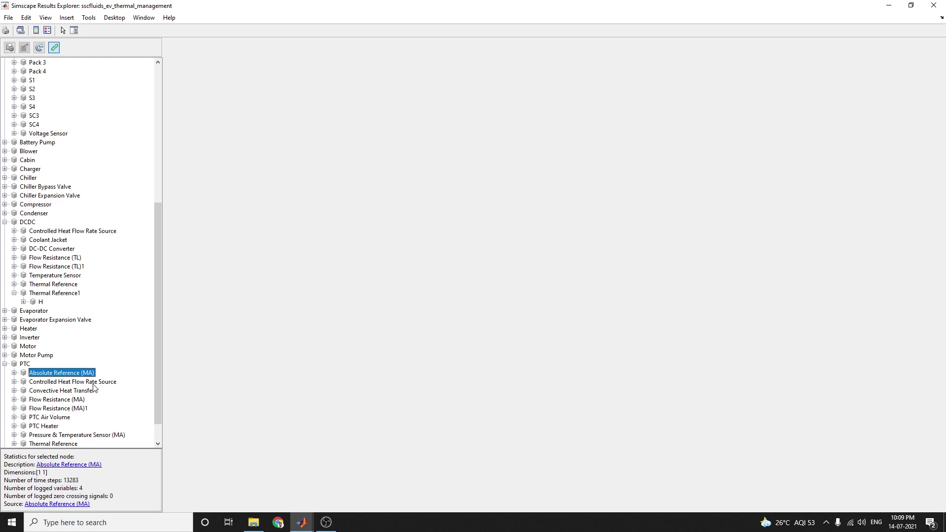
left_click(14, 374)
left_click(41, 382)
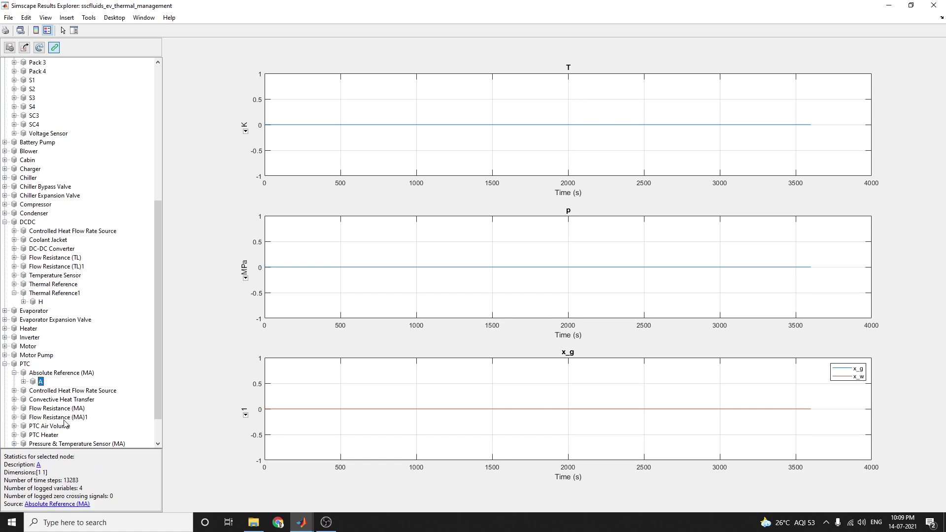
left_click(66, 444)
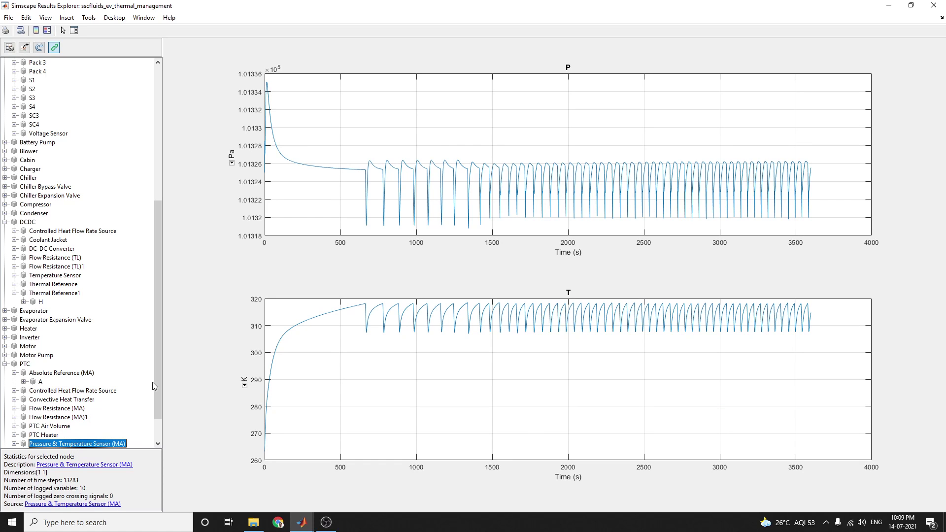
Look over the remaining result nodes below PTC and switch back to the Simulink thermal management model.
scroll(155, 328, "down", 2)
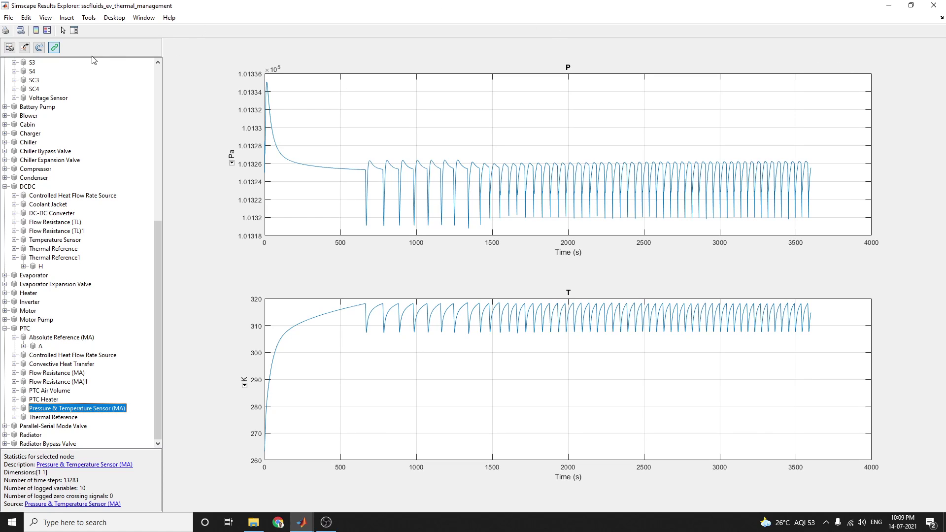
mouse_move(298, 525)
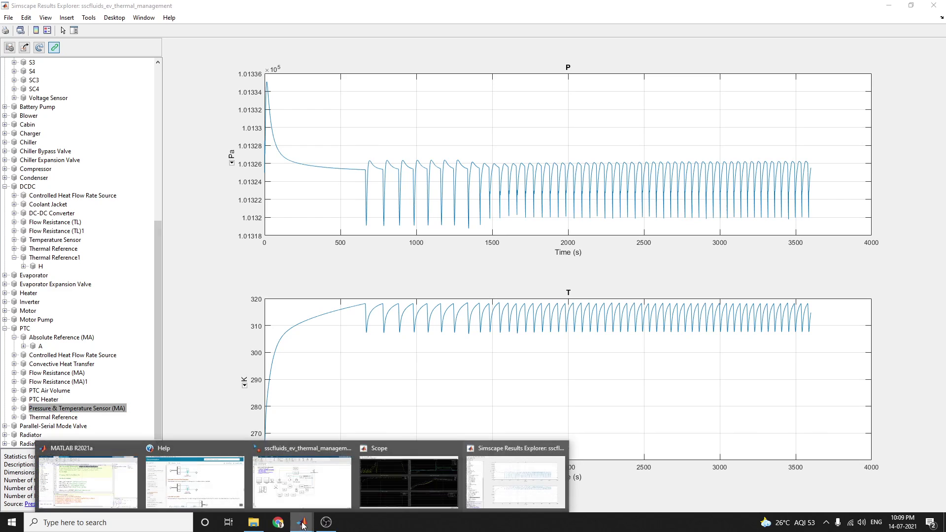
left_click(288, 500)
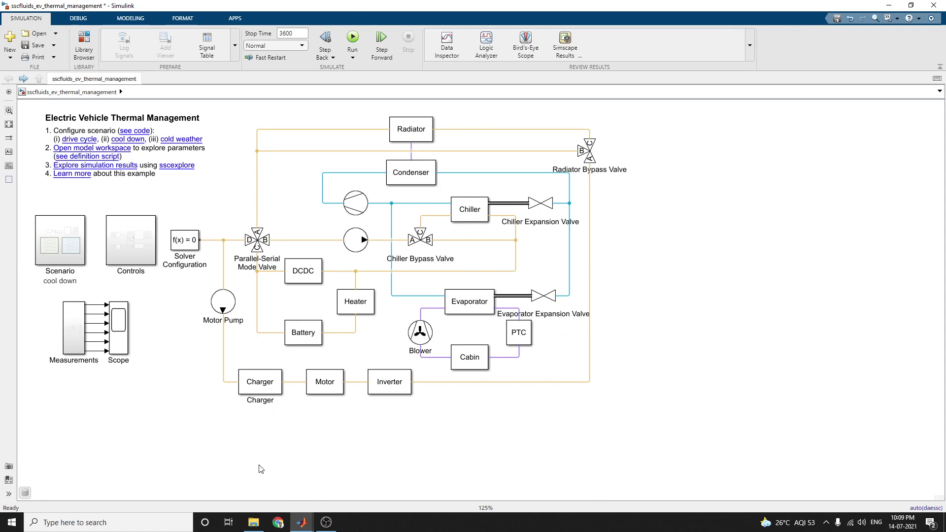